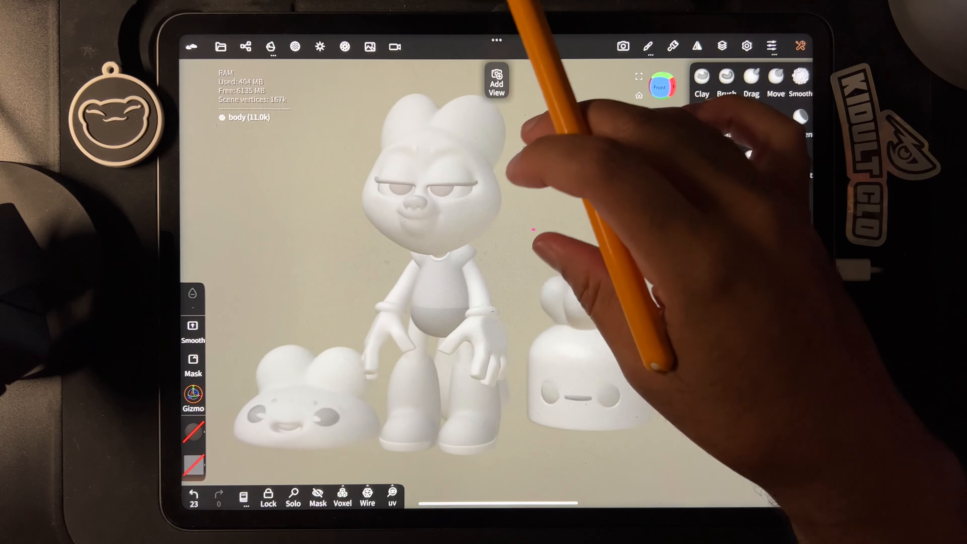
left_click(245, 47)
left_click(245, 47)
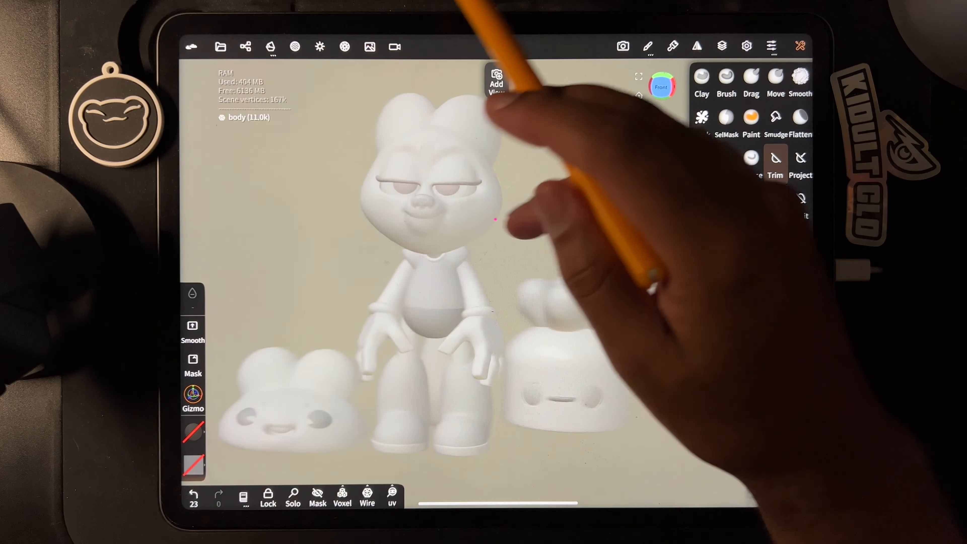
left_click_drag(472, 168, 459, 193)
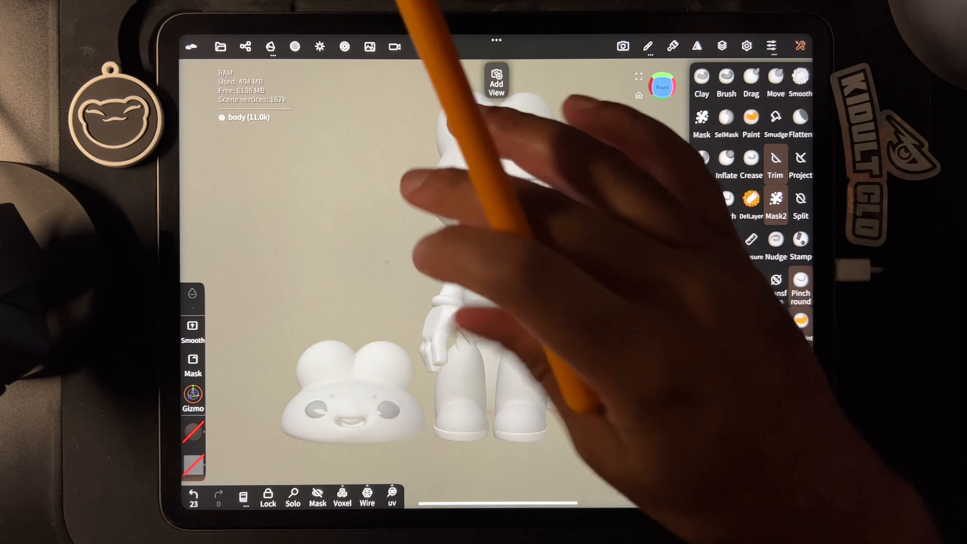
- Open the saved project "backdrop ready"
left_click(221, 47)
left_click(250, 261)
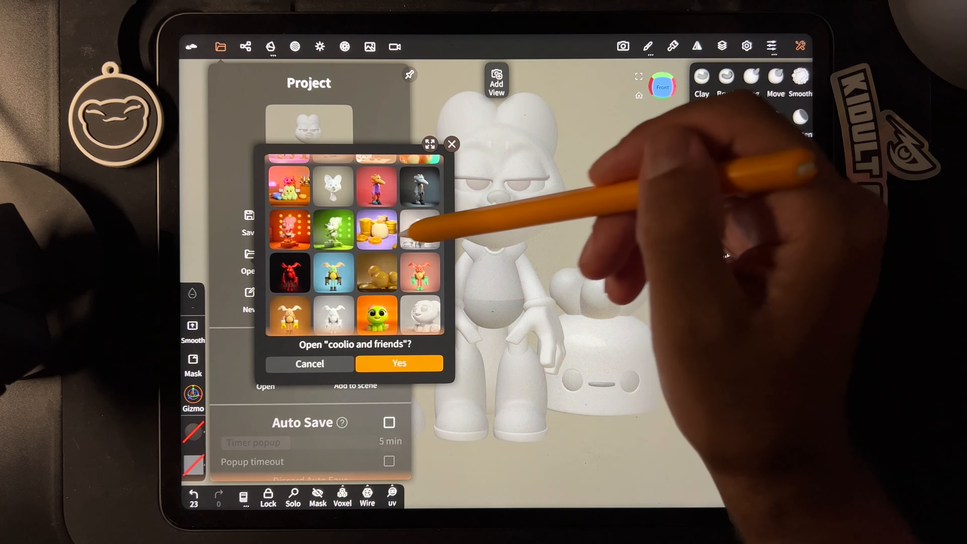
left_click(419, 228)
left_click(400, 364)
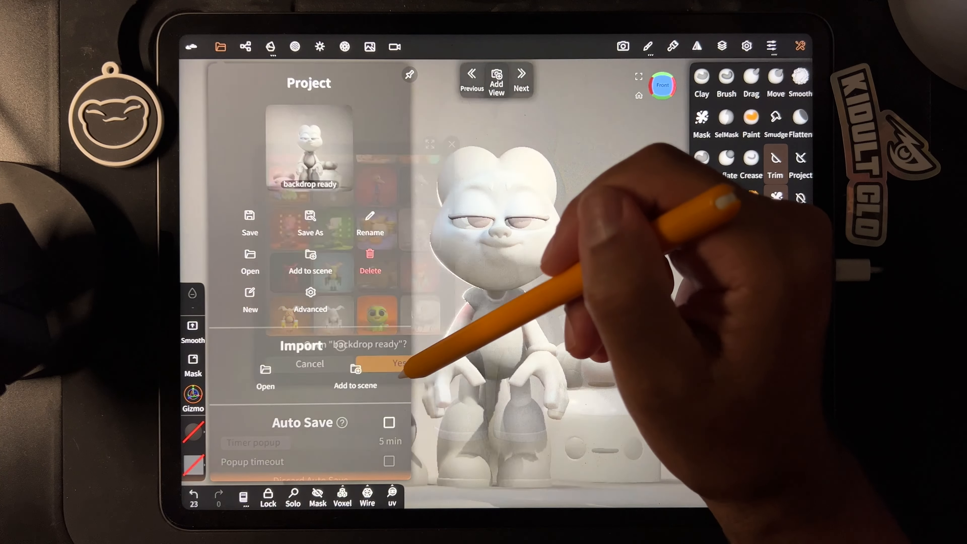
- Inspect the three characters in front of the backdrop in the opened project
scroll(495, 247, "down", 3)
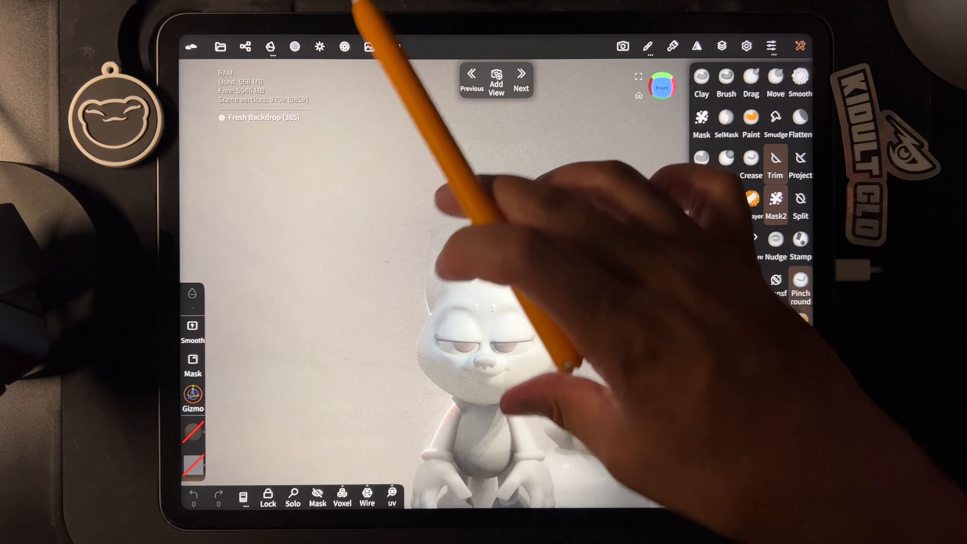
scroll(495, 248, "up", 3)
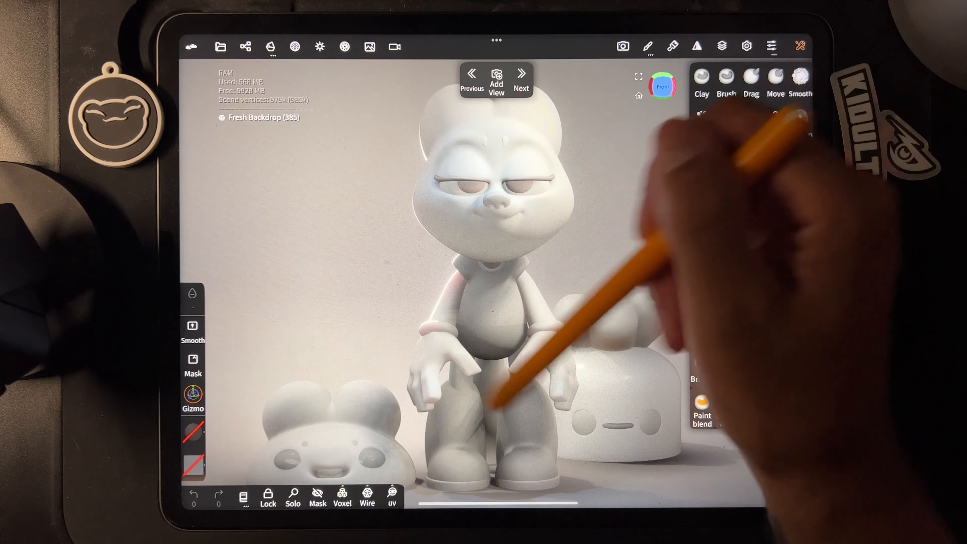
left_click_drag(509, 156, 468, 168)
scroll(476, 266, "down", 2)
scroll(480, 266, "up", 1)
left_click_drag(453, 217, 449, 240)
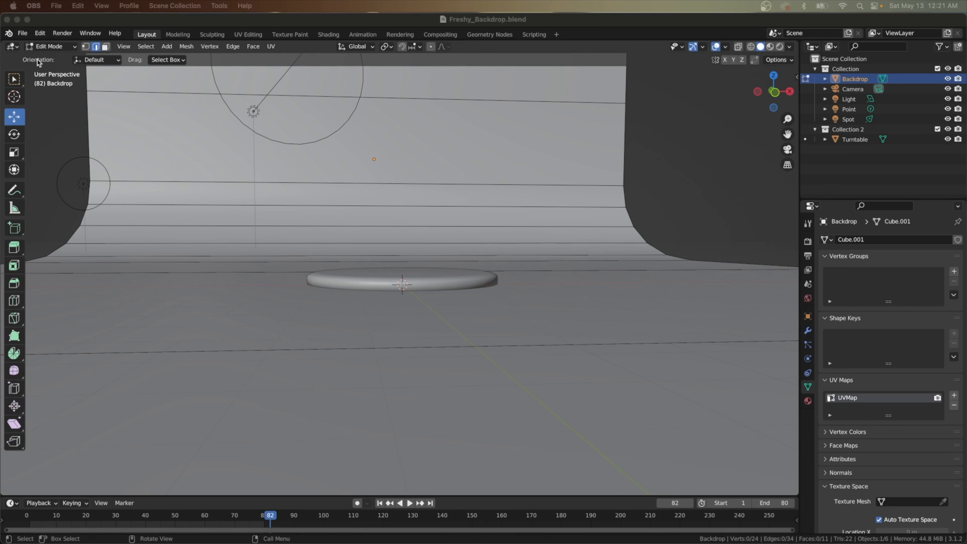
- In Blender, import the glTF file "coolio and friends.glb" into the backdrop scene
left_click(23, 33)
mouse_move(35, 84)
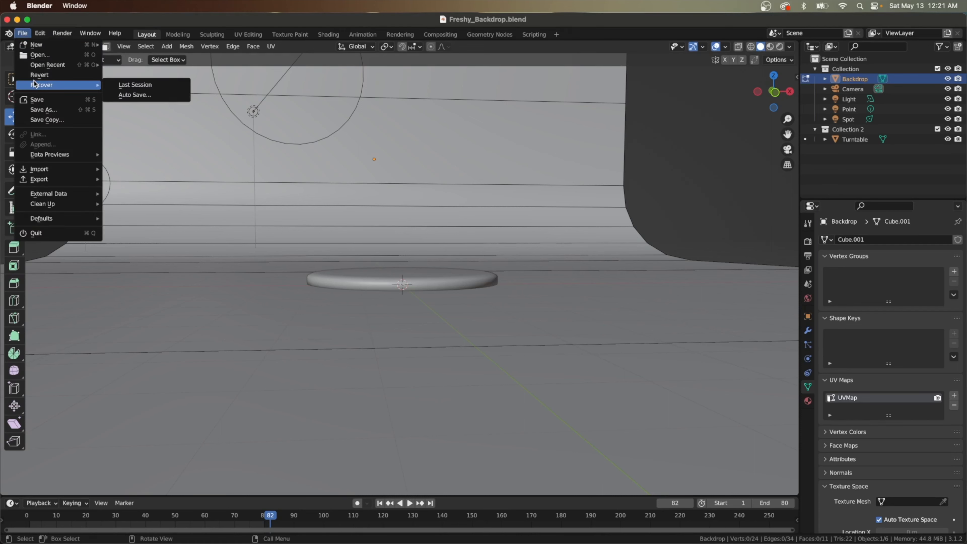
mouse_move(78, 169)
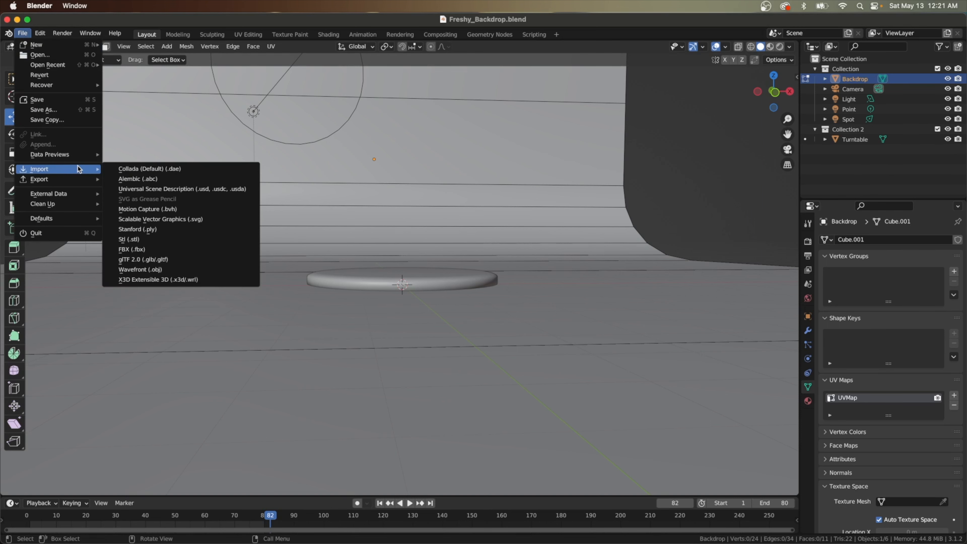
left_click(161, 260)
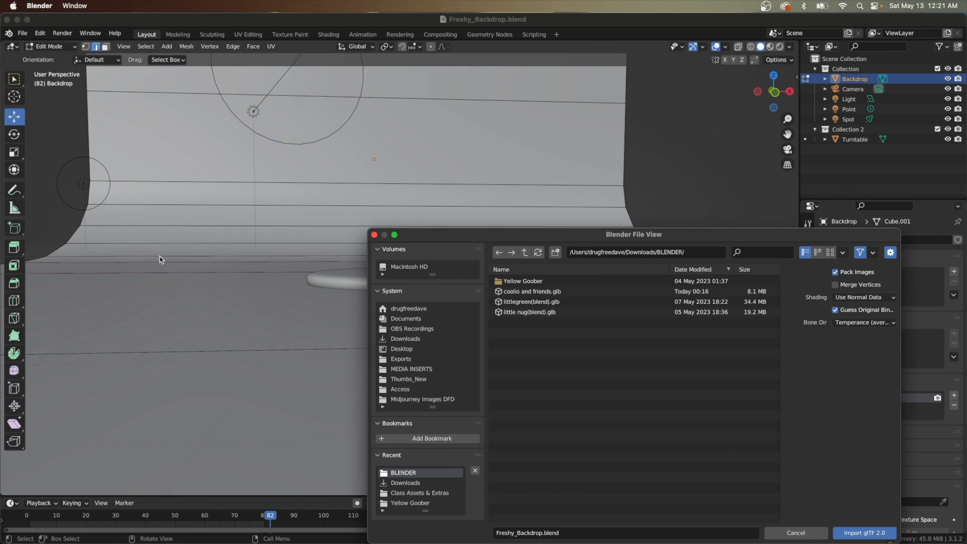
left_click(530, 291)
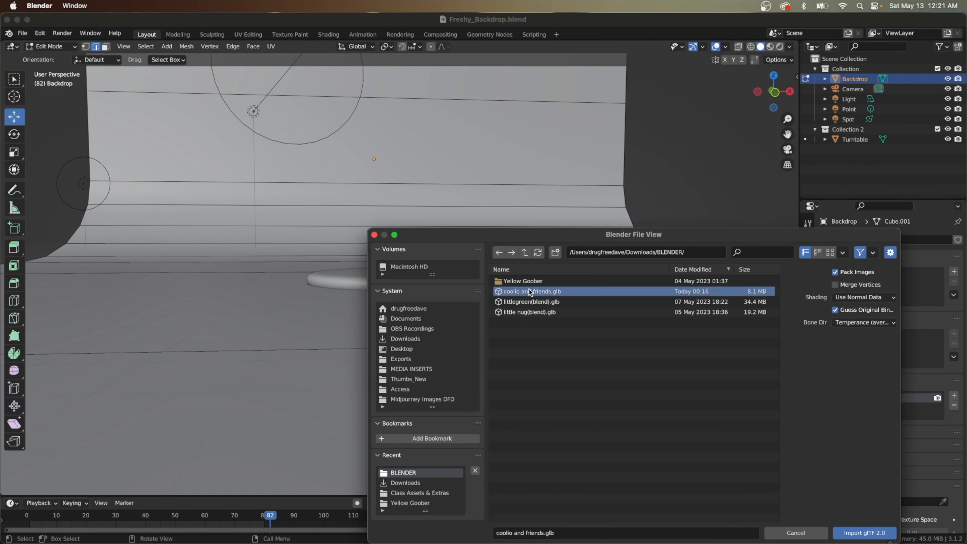
left_click(861, 534)
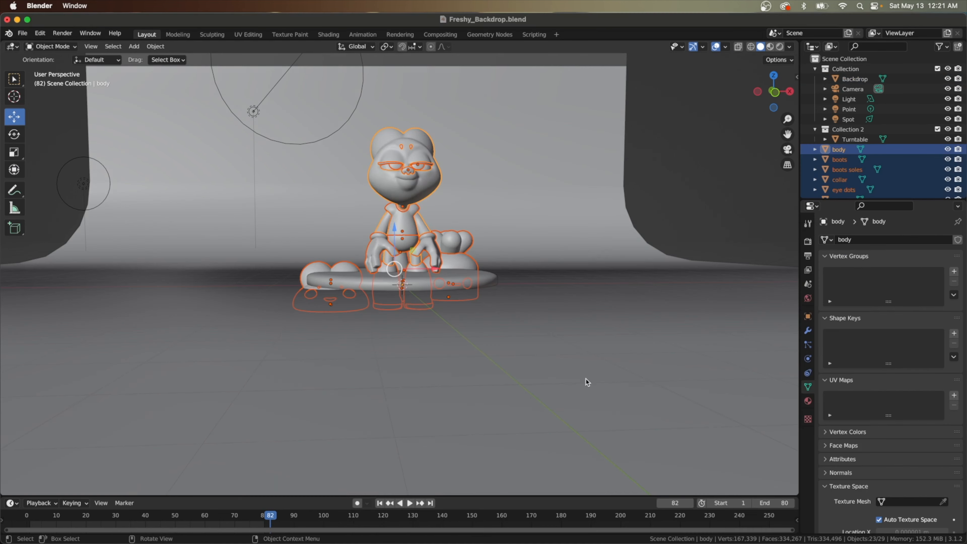
- Move all imported character meshes straight up along Z so they stand above the turntable surface
scroll(420, 359, "left", 5)
scroll(420, 359, "right", 8)
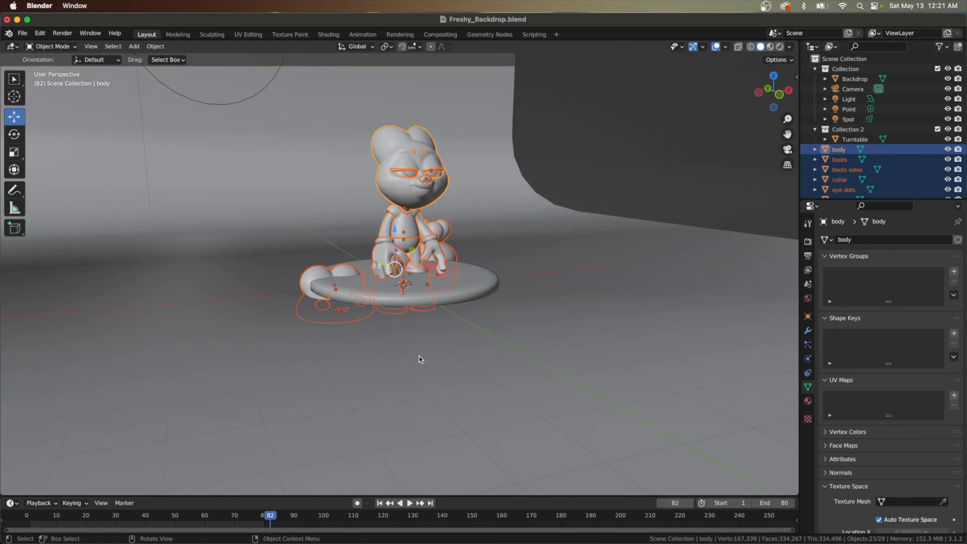
scroll(384, 280, "up", 2)
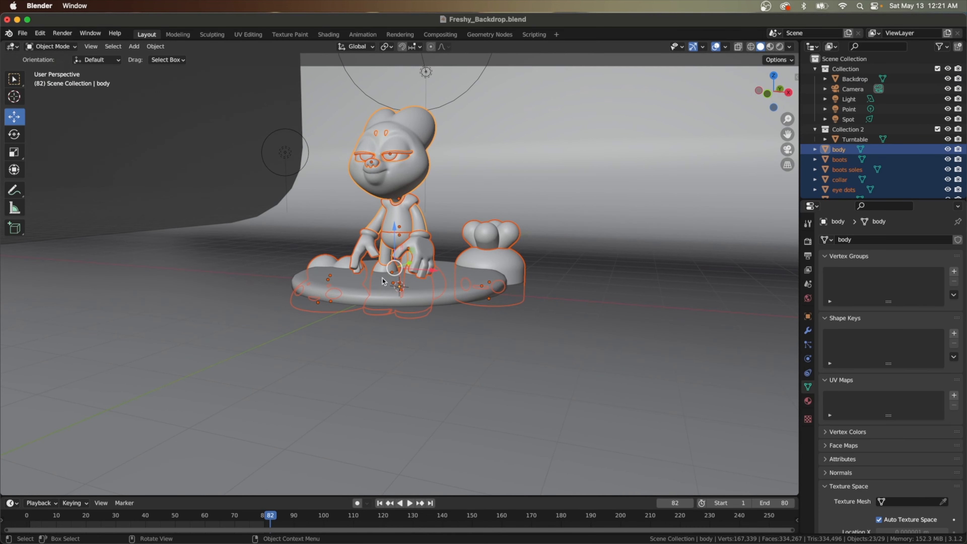
scroll(378, 286, "left", 4)
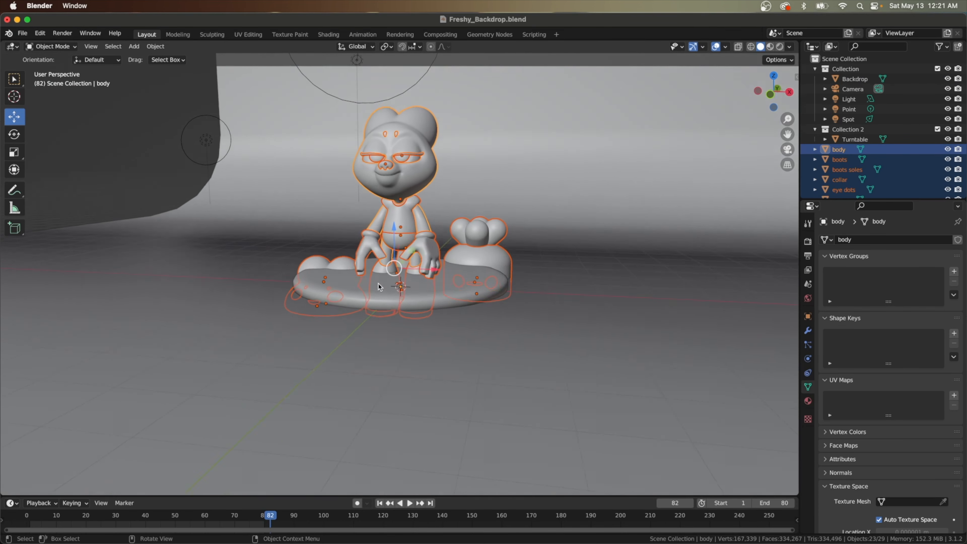
left_click_drag(395, 228, 394, 192)
key("KP_1")
middle_click_drag(394, 192, 404, 308)
- Scale the turntable up uniformly until its disc is wide enough for all three characters
left_click(405, 337)
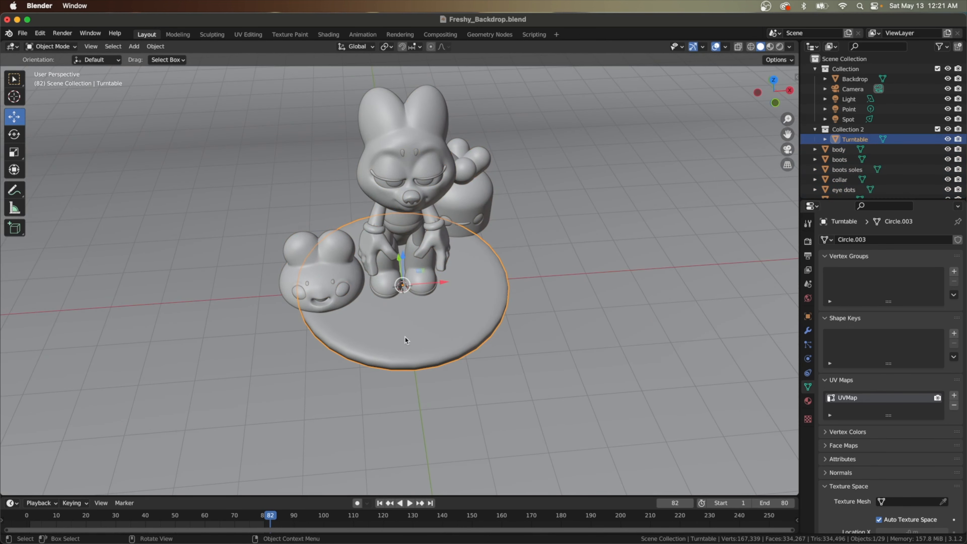
mouse_move(404, 336)
middle_mouse_down()
mouse_move(374, 297)
mouse_move(406, 336)
middle_mouse_up()
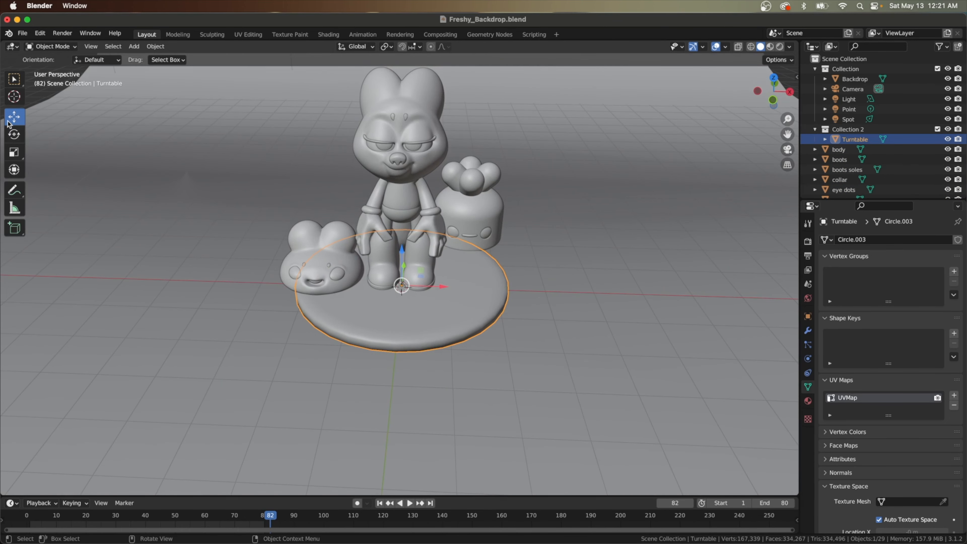
left_click(14, 151)
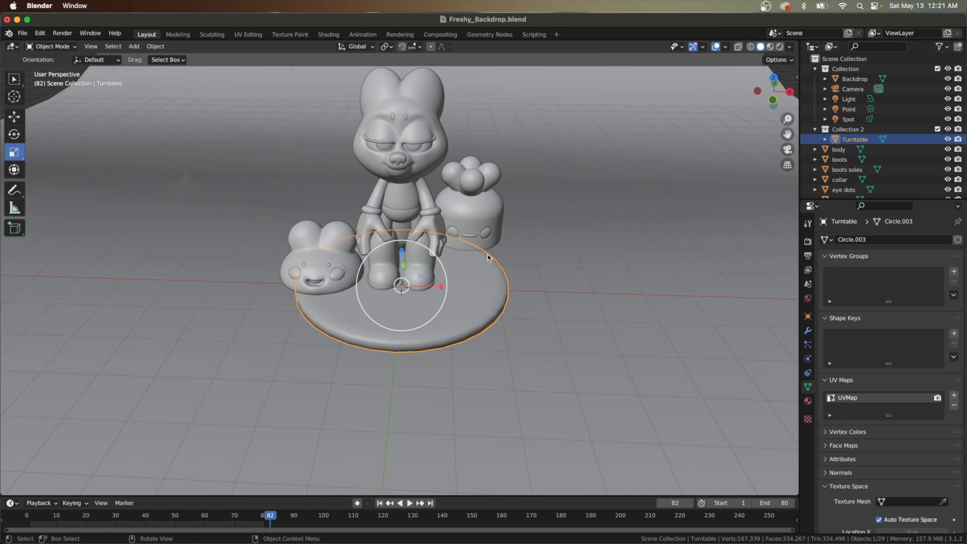
left_click_drag(491, 258, 501, 257)
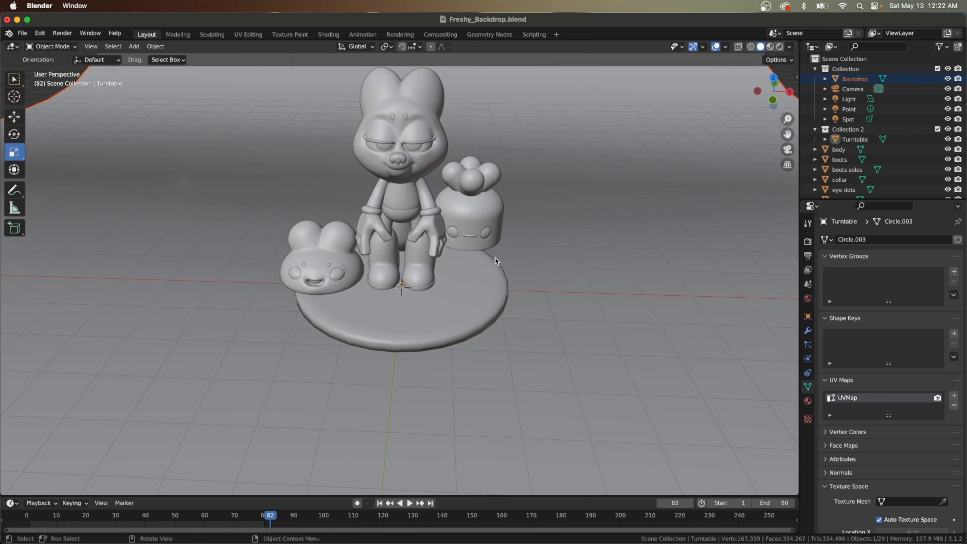
left_click(486, 268)
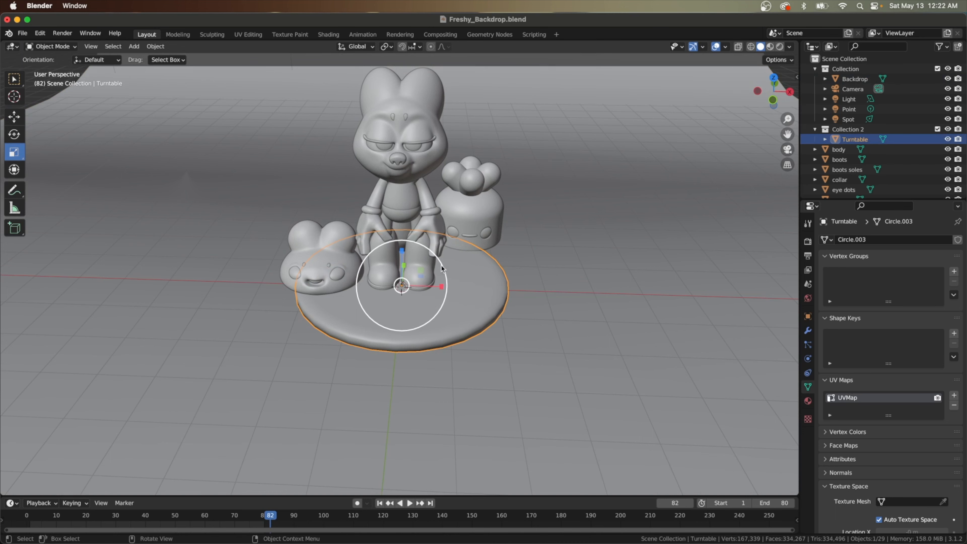
left_click_drag(444, 270, 476, 261)
- Flatten the enlarged turntable by scaling it down along the Z axis only
scroll(477, 261, "down", 5)
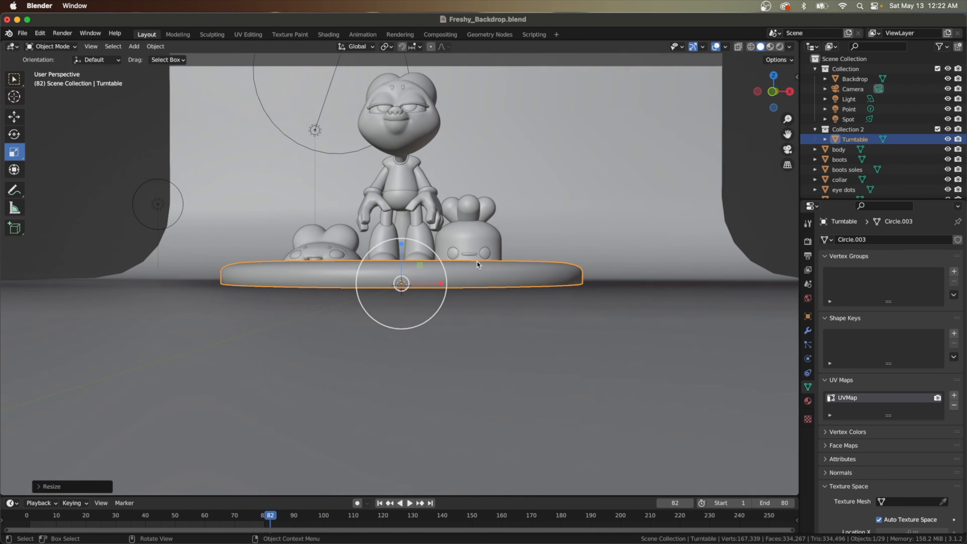
left_click_drag(402, 244, 401, 265)
scroll(401, 265, "up", 4)
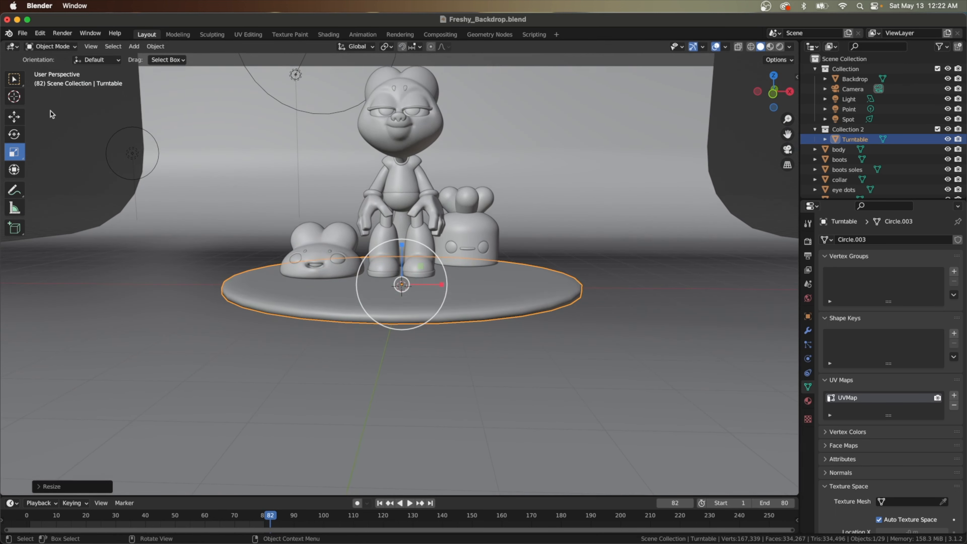
- Move the turntable slightly down along Z so it sits lower in the backdrop floor, below the characters' feet
left_click(19, 122)
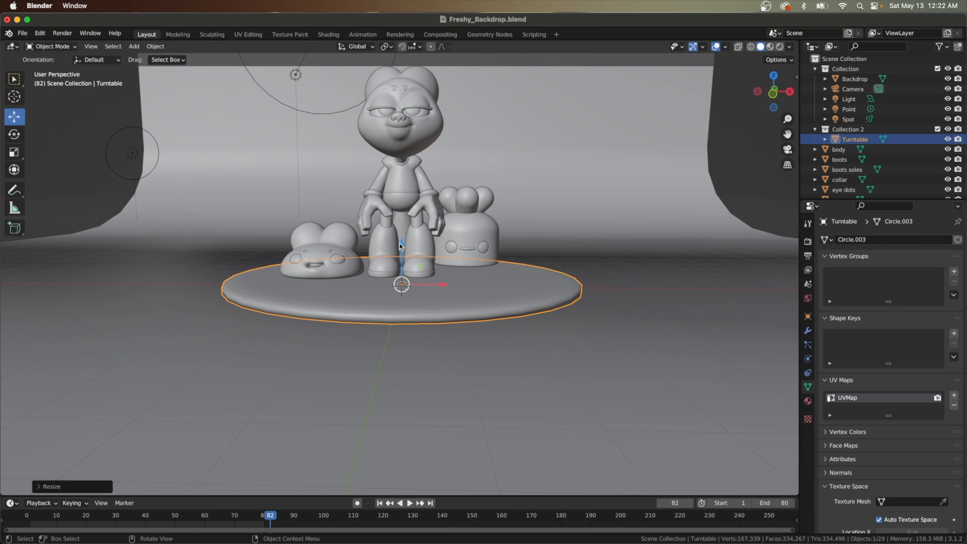
left_click_drag(402, 245, 402, 248)
scroll(403, 248, "down", 4)
scroll(402, 249, "up", 2)
scroll(402, 248, "down", 2)
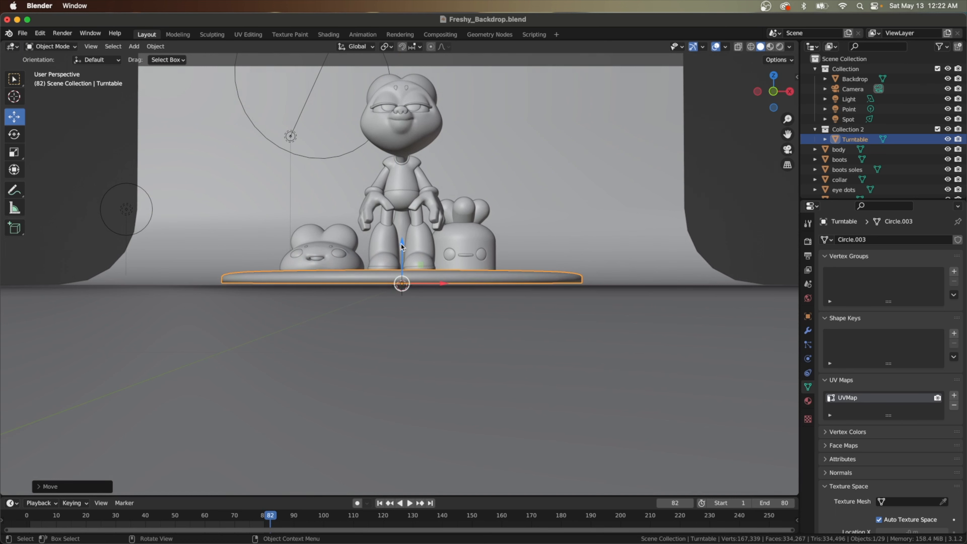
left_click_drag(400, 251, 401, 252)
scroll(396, 269, "up", 3)
scroll(396, 273, "down", 3)
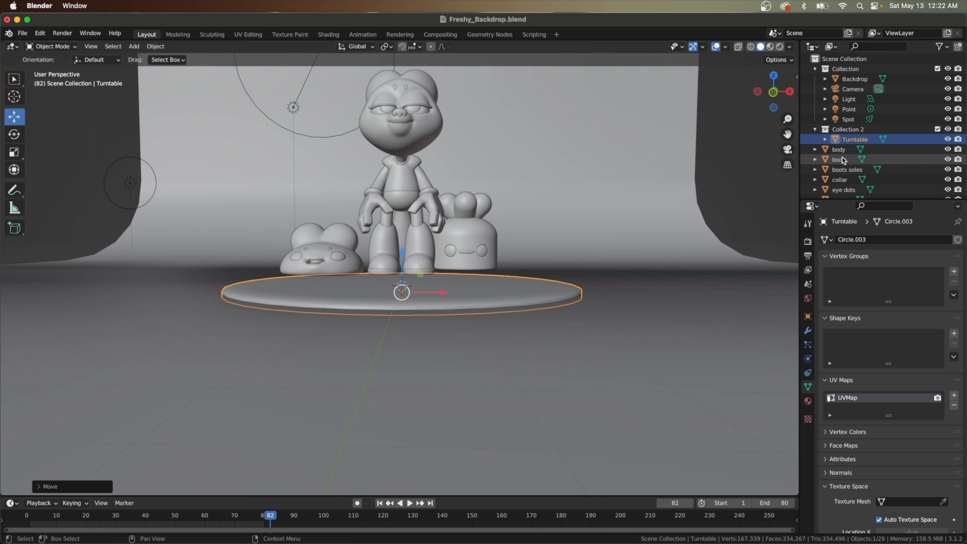
- Select all character objects from body to tail and lower them along Z onto the turntable
left_click(861, 149)
scroll(864, 162, "down", 4)
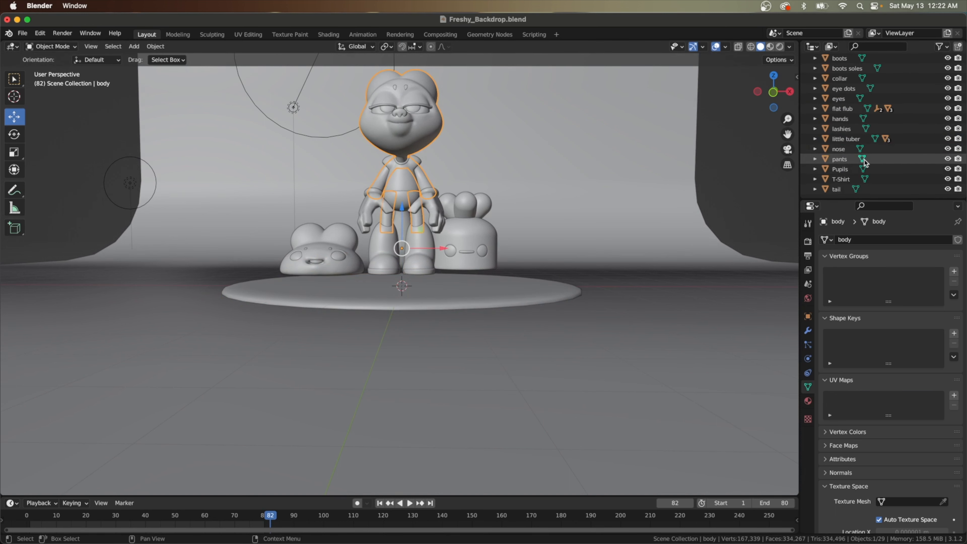
left_click(851, 190, "shift")
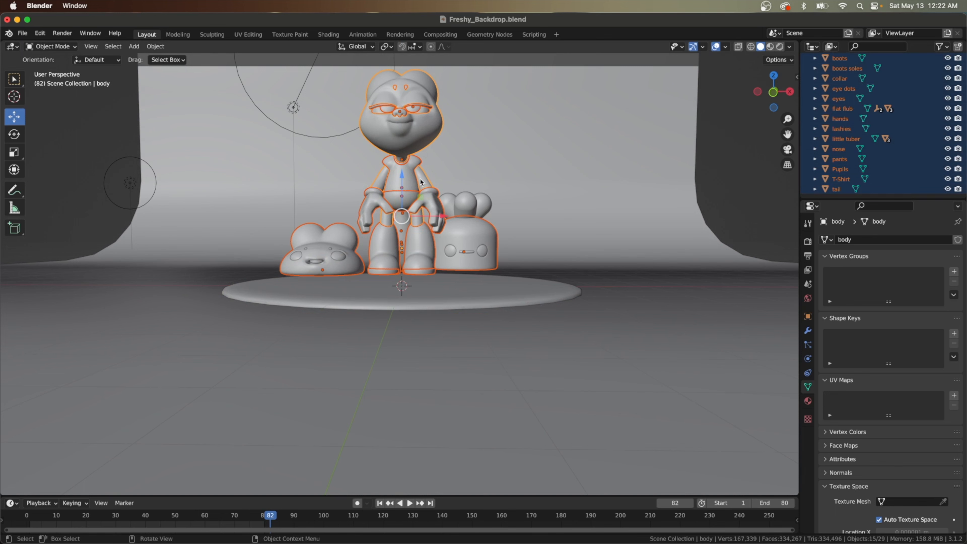
mouse_move(401, 175)
left_mouse_down()
mouse_move(402, 122)
mouse_move(402, 188)
left_mouse_up()
- Examine the characters' placement on the turntable from above, the side and the front
key("KP_1")
middle_click_drag(401, 187, 437, 239)
scroll(437, 239, "left", 5)
scroll(437, 239, "right", 15)
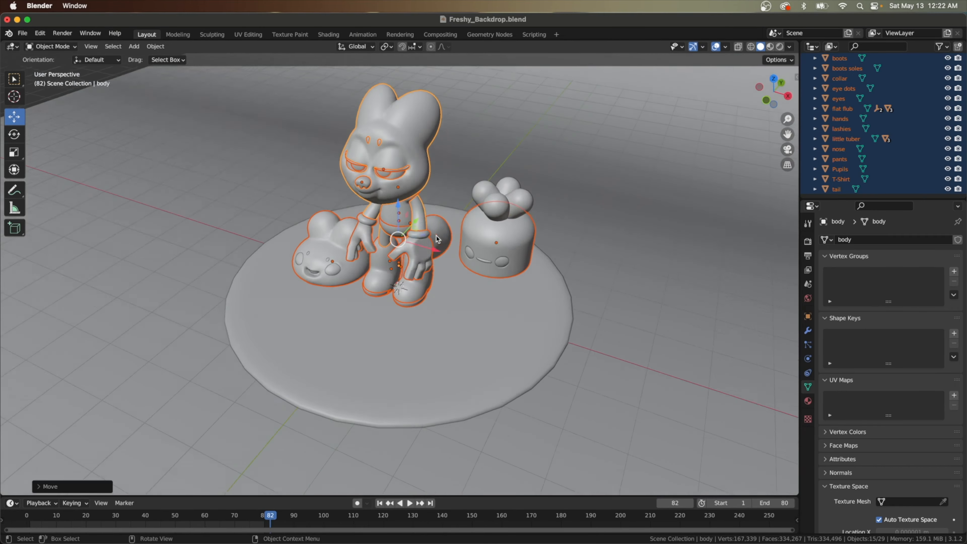
scroll(437, 238, "right", 8)
scroll(437, 239, "left", 12)
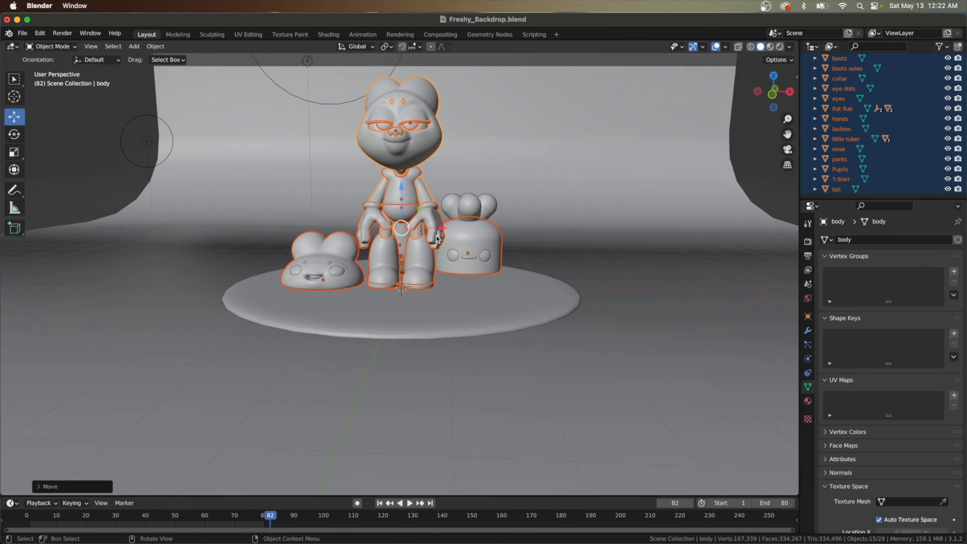
scroll(437, 239, "right", 10)
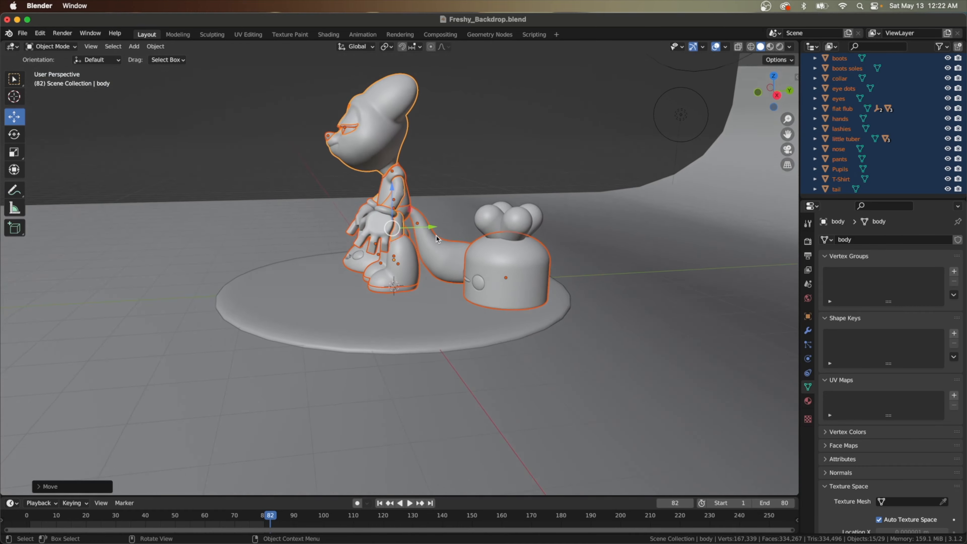
scroll(437, 238, "left", 10)
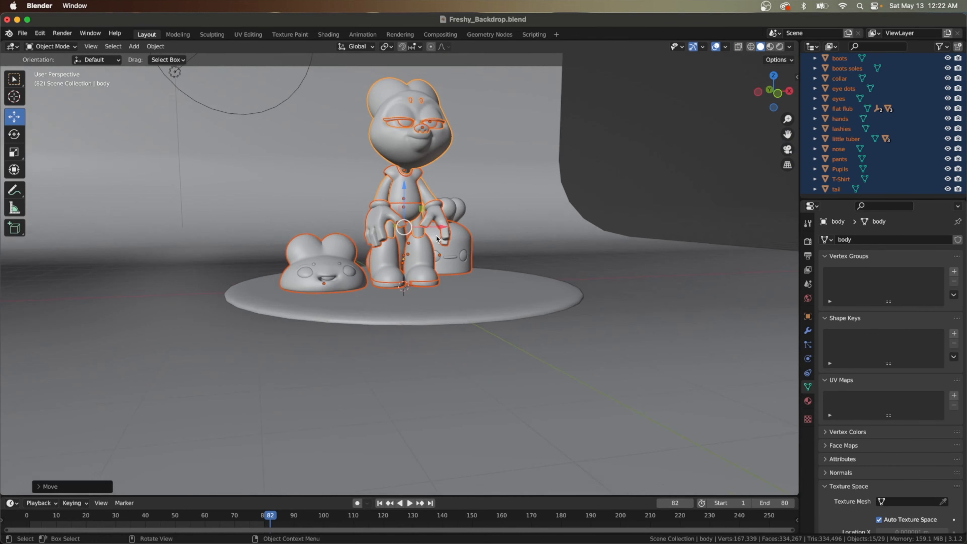
scroll(437, 238, "left", 3)
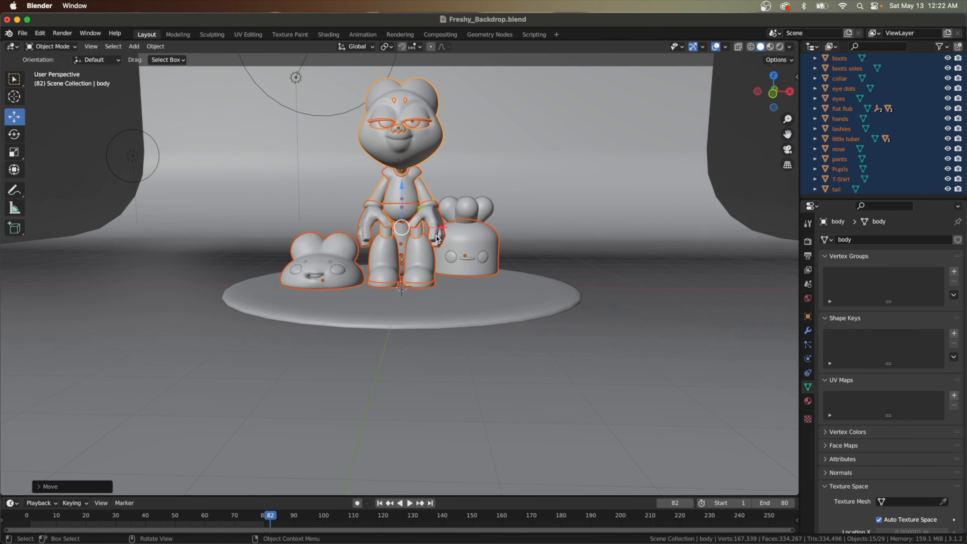
scroll(437, 238, "left", 2)
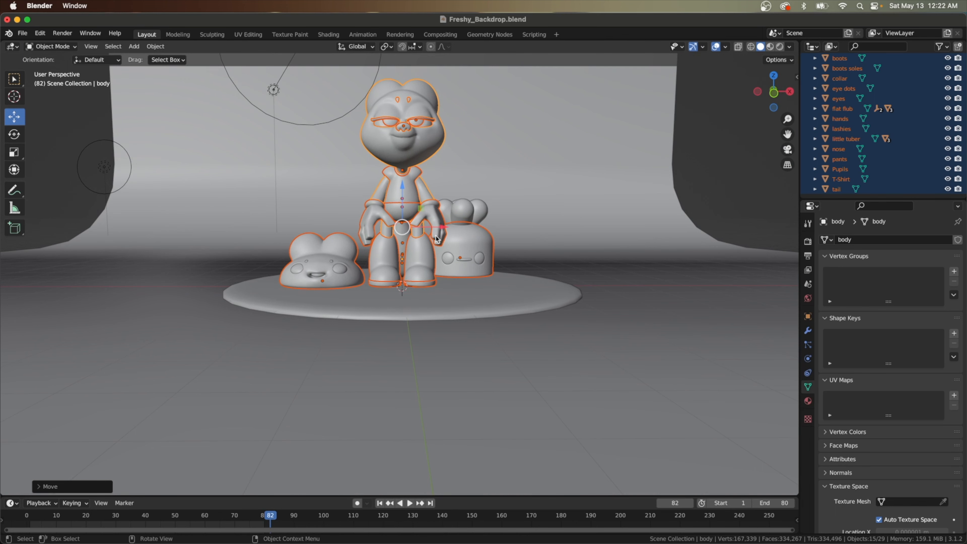
- Switch to the Animation workspace with the characters still selected
scroll(437, 239, "down", 4)
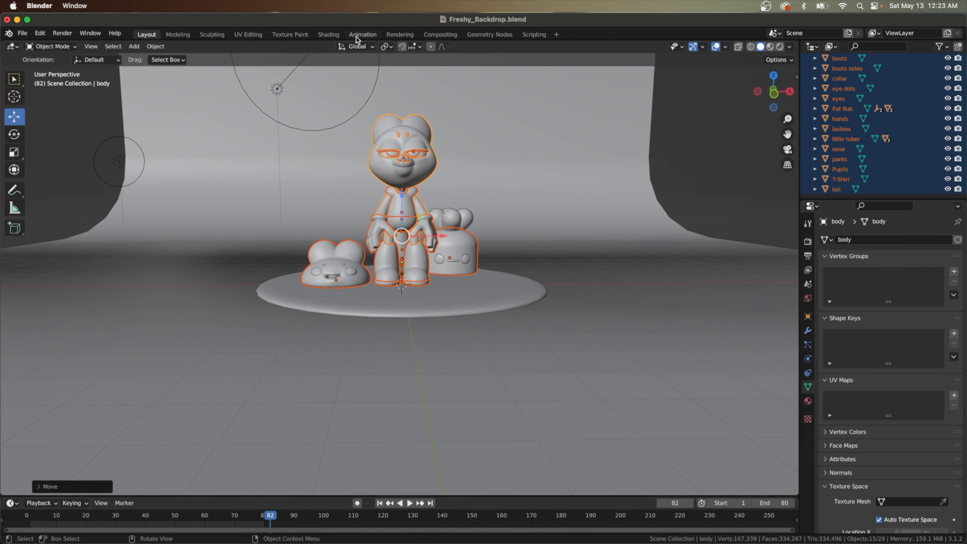
left_click(363, 35)
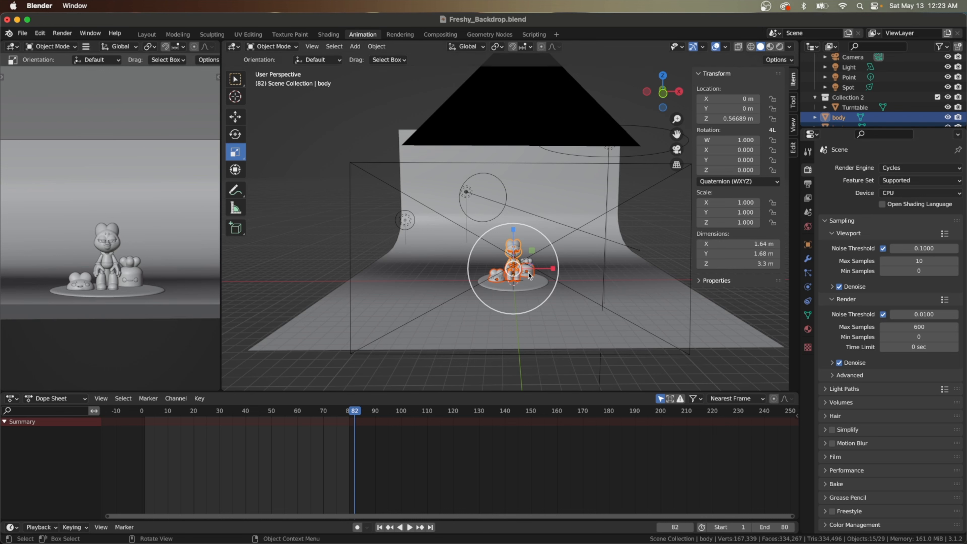
- Select the scene camera in front of the backdrop
scroll(509, 278, "up", 2)
scroll(508, 279, "up", 5)
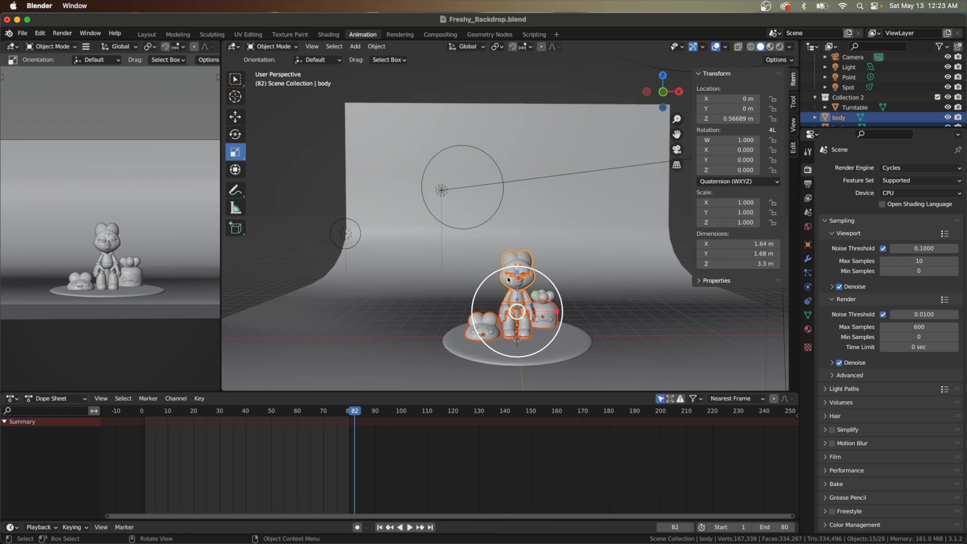
scroll(508, 279, "left", 8)
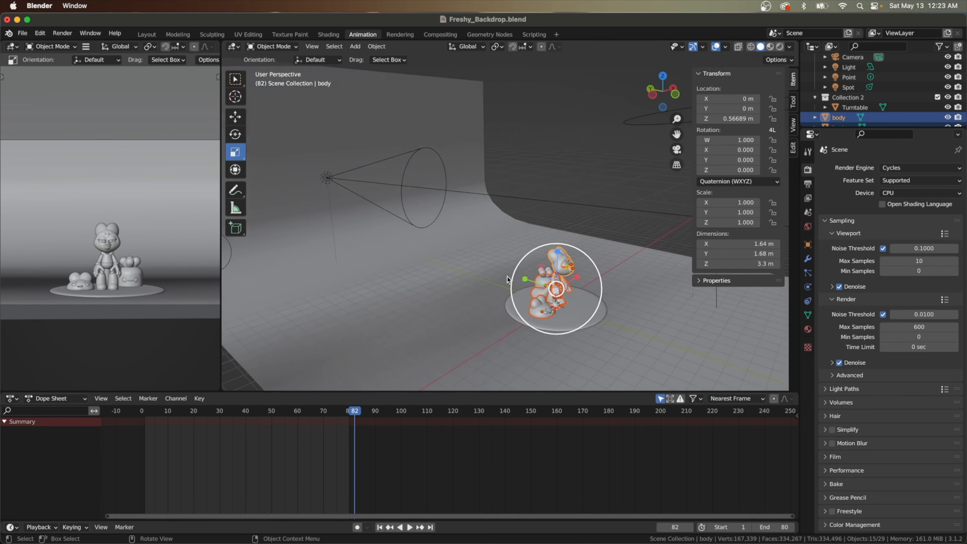
scroll(507, 278, "right", 10)
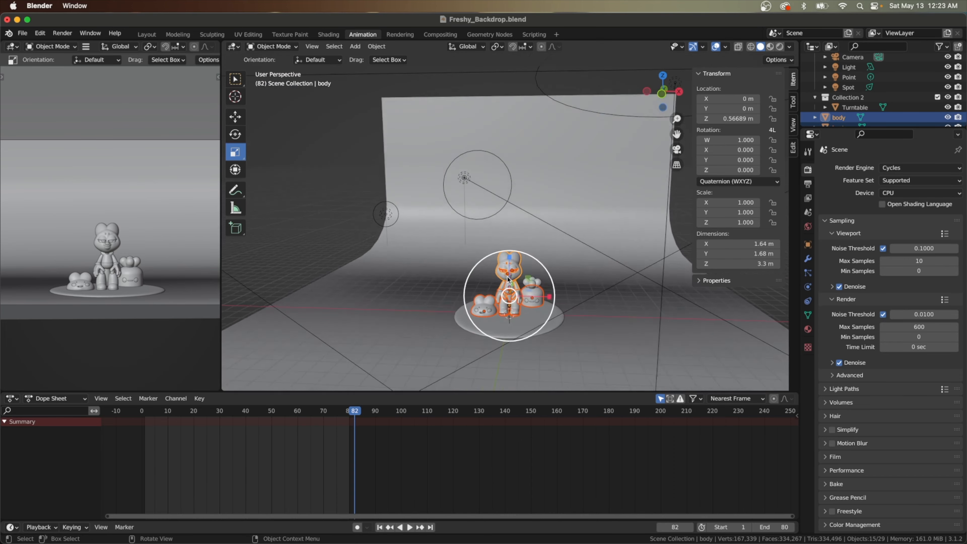
scroll(507, 279, "right", 2)
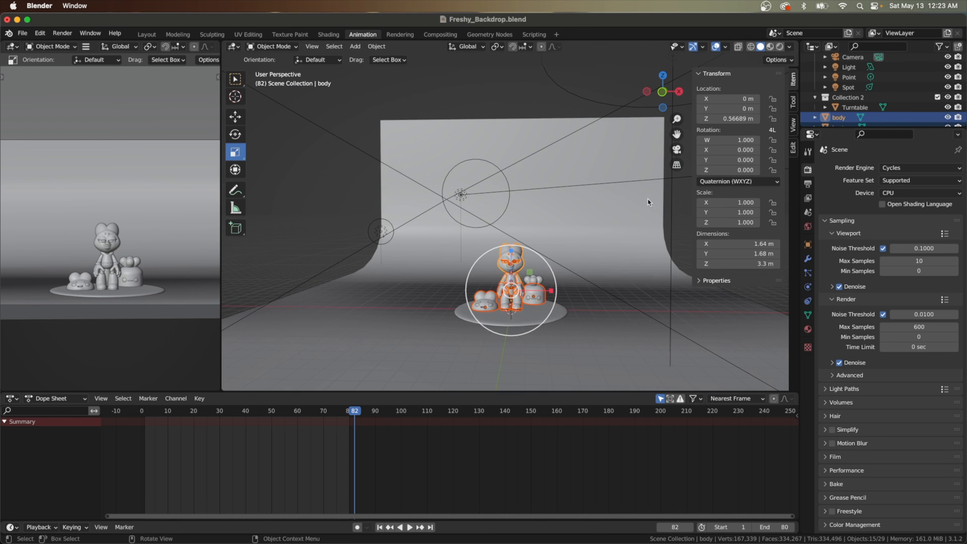
scroll(647, 202, "down", 4)
left_click(482, 128)
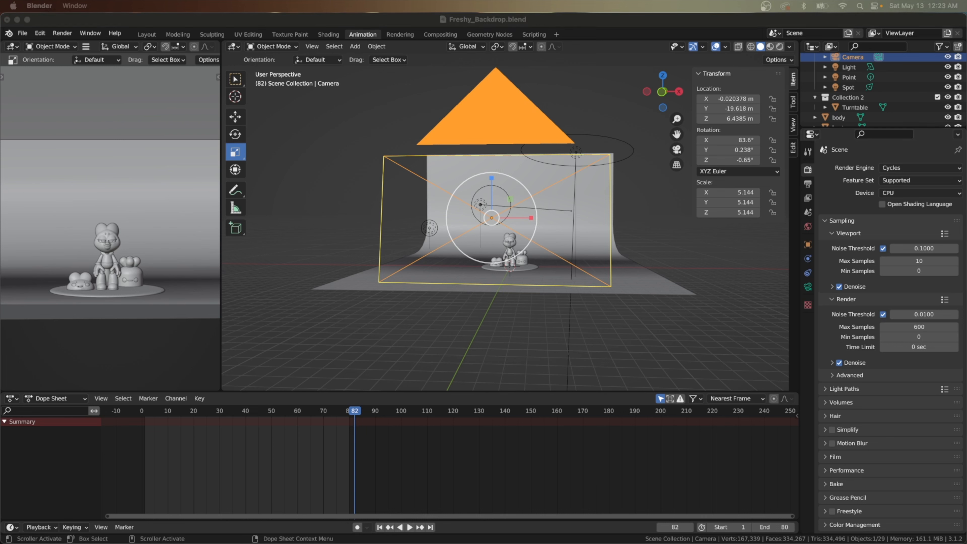
- Preview the reference render chibi_16.png in Finder, inspect the character and its platform up close, and close the preview
key("space")
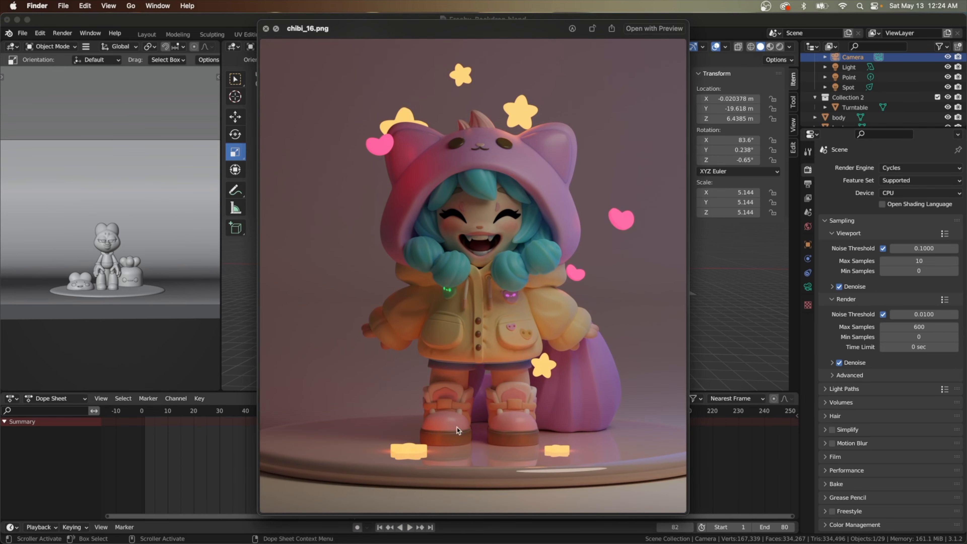
scroll(501, 297, "up", 3)
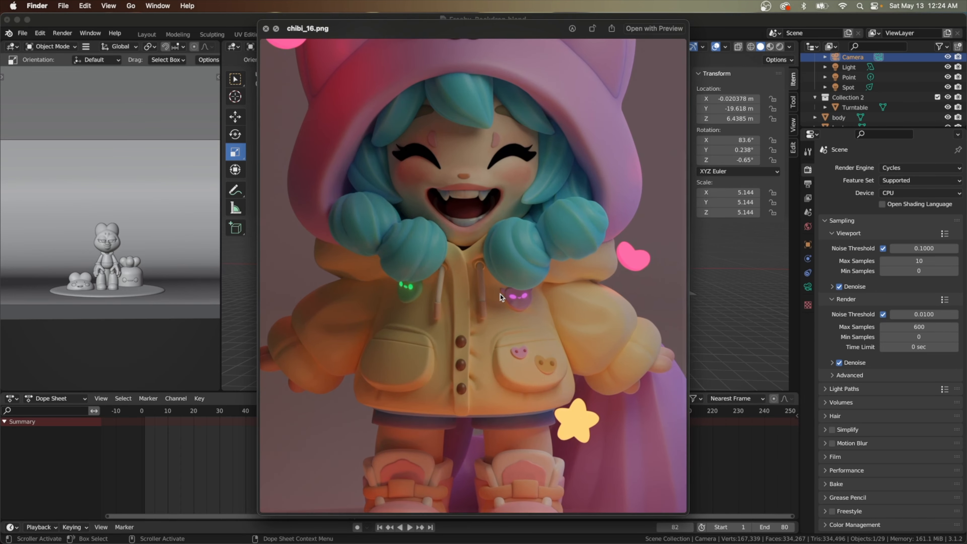
scroll(500, 297, "down", 4)
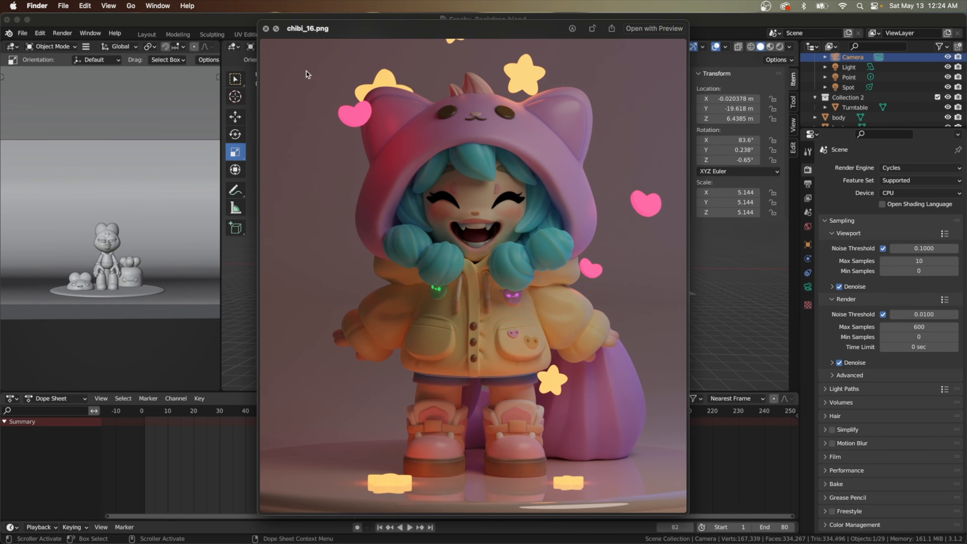
left_click(266, 28)
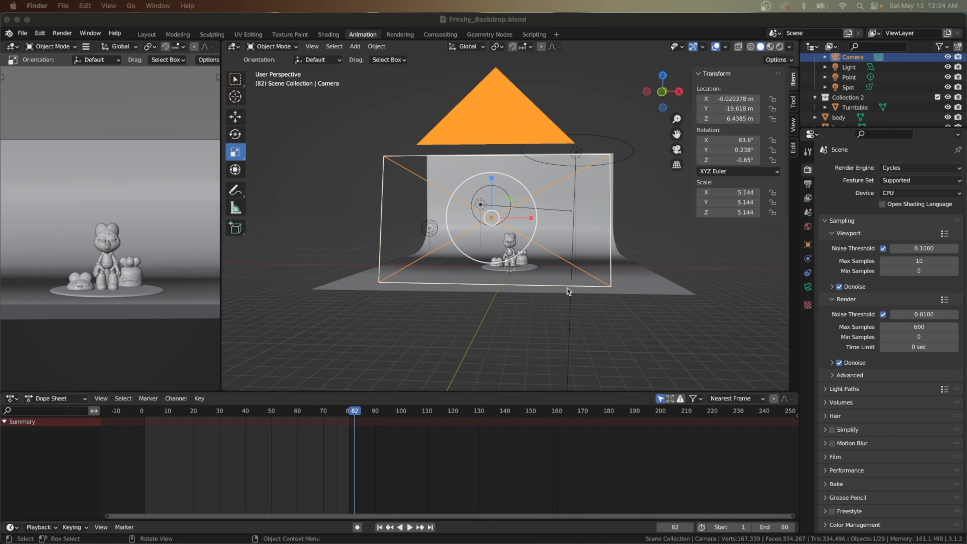
- Examine the selected camera's lens and sensor settings
middle_click_drag(517, 254, 531, 248)
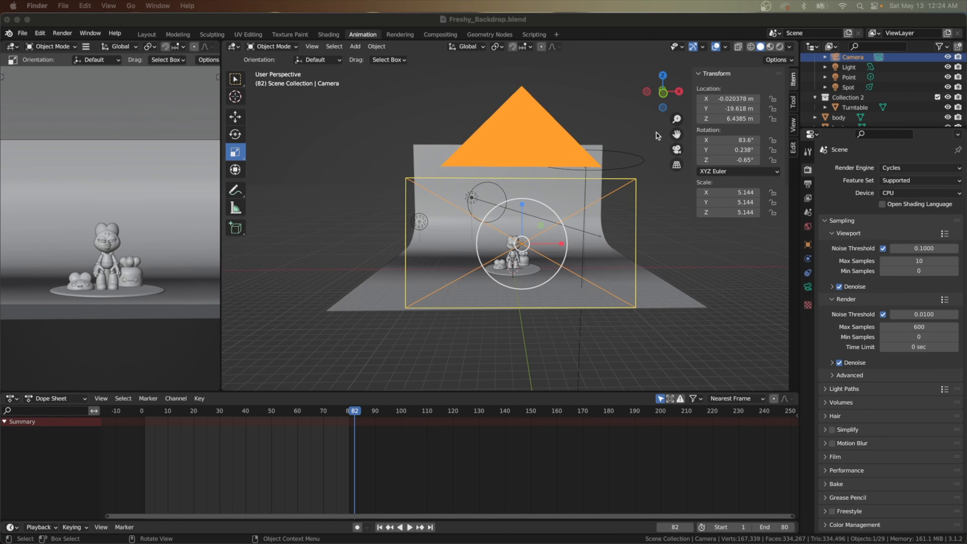
left_click(807, 288)
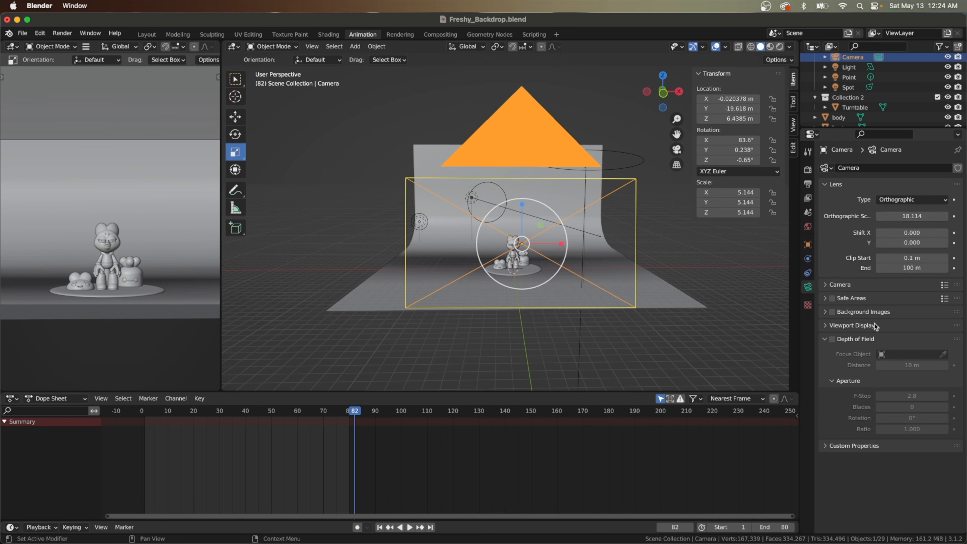
left_click(825, 285)
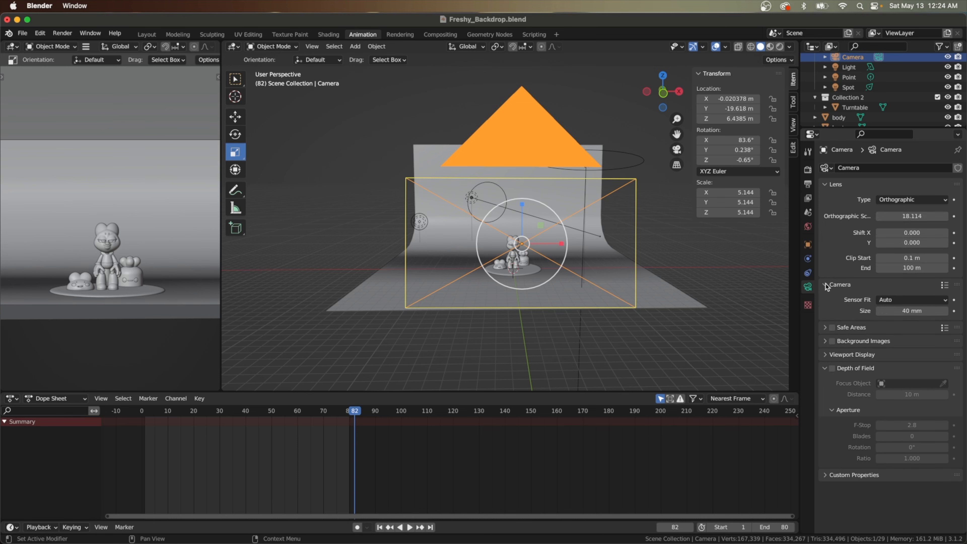
left_click(826, 285)
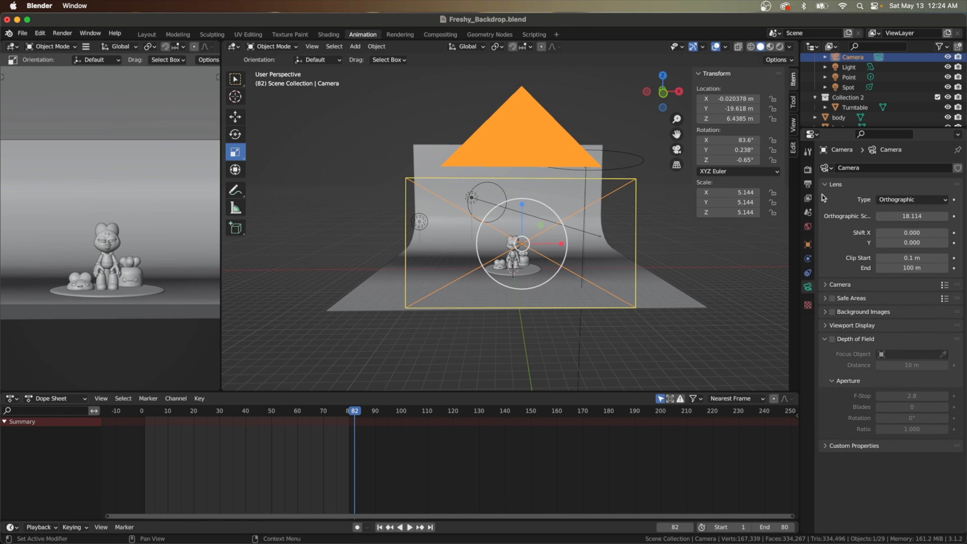
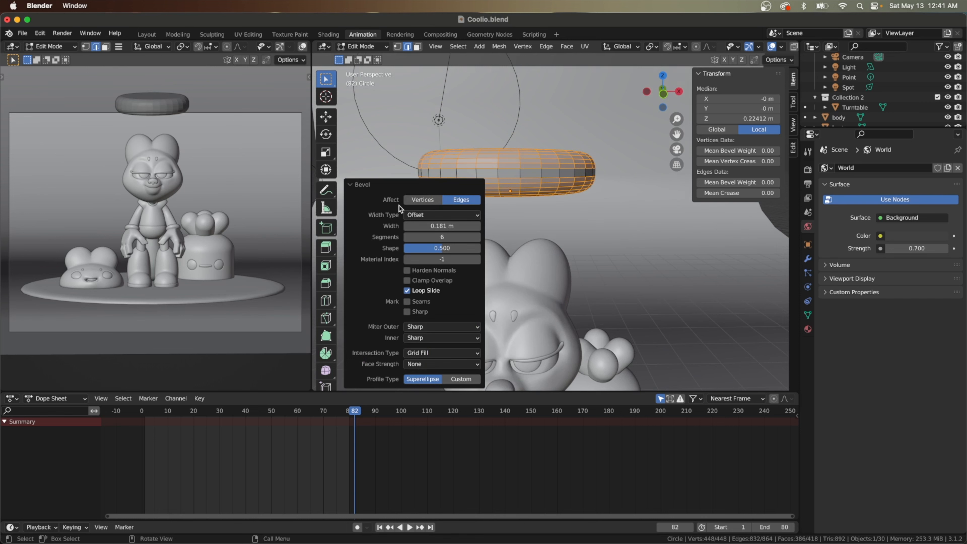
- Finish editing the bevelled disc above the main character, return to Object Mode and shade it smooth
left_click(351, 185)
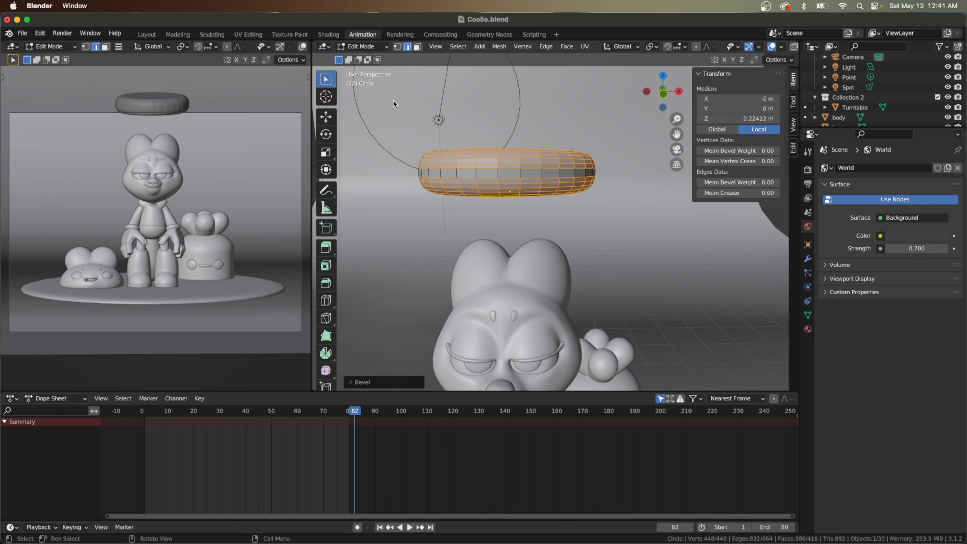
scroll(468, 187, "down", 2)
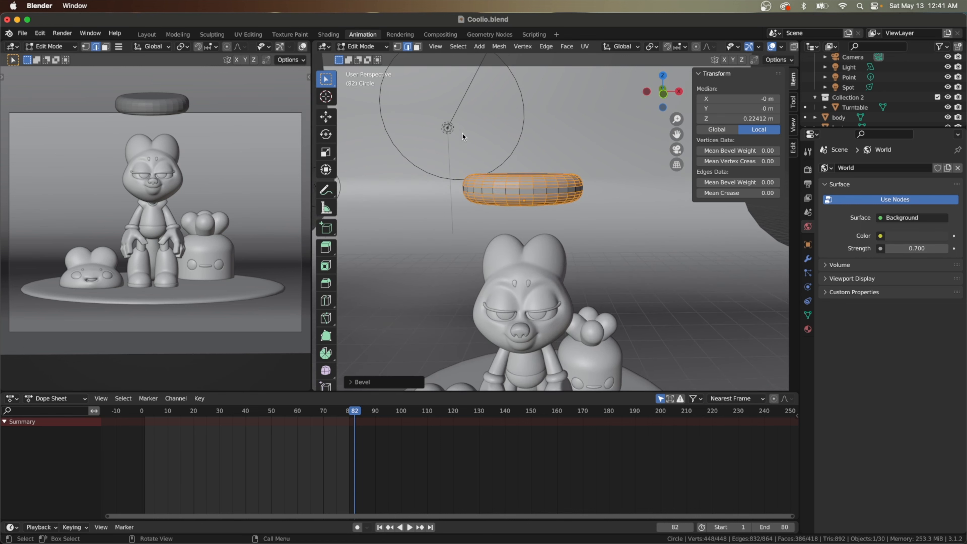
key("Tab")
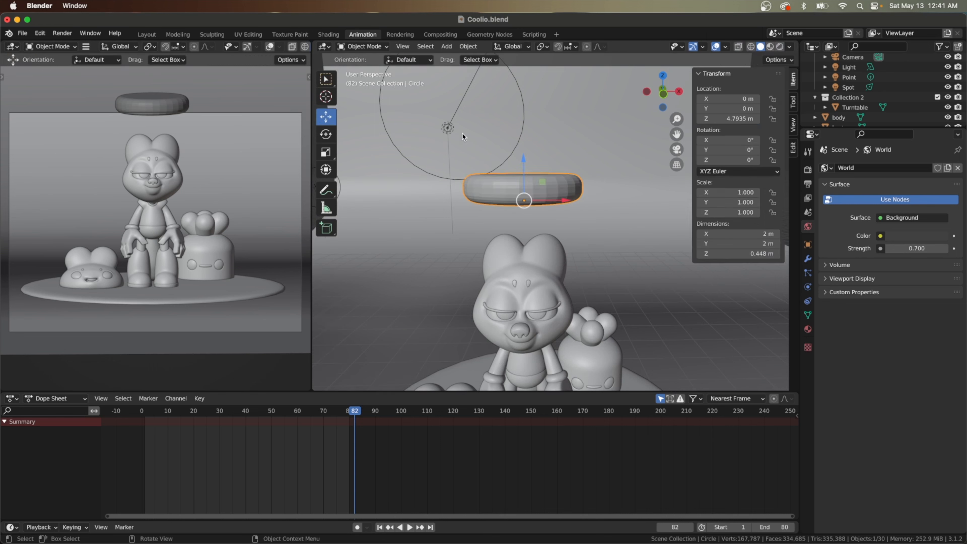
right_click(514, 187)
mouse_move(514, 188)
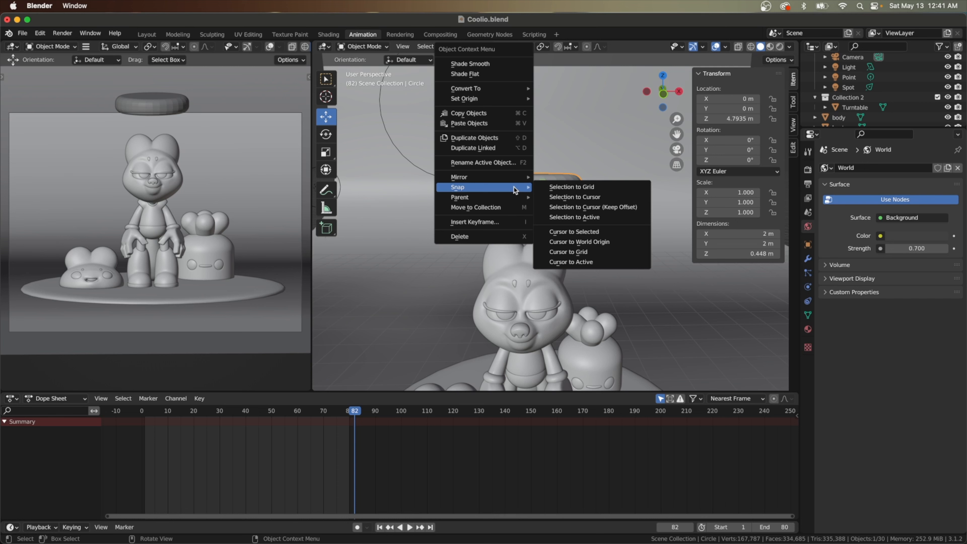
left_click(468, 46)
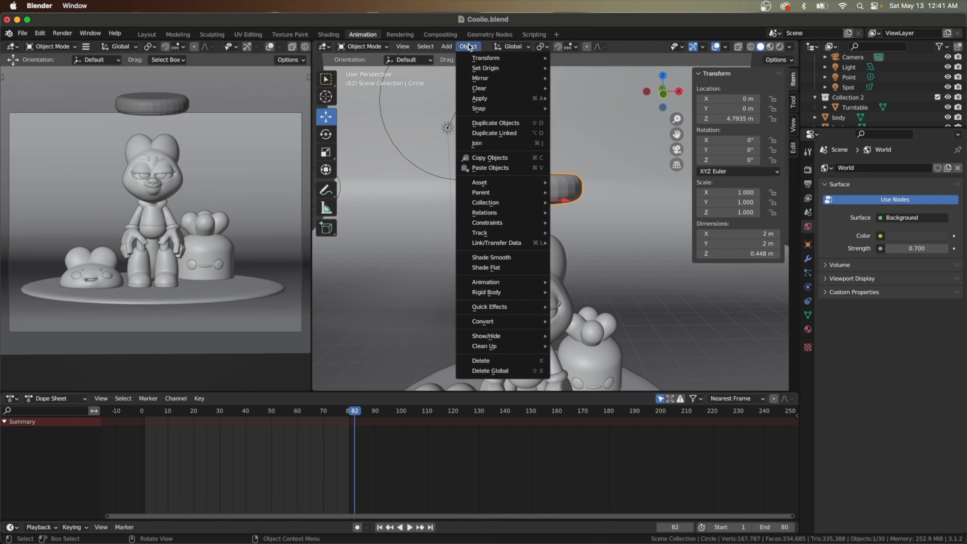
left_click(493, 256)
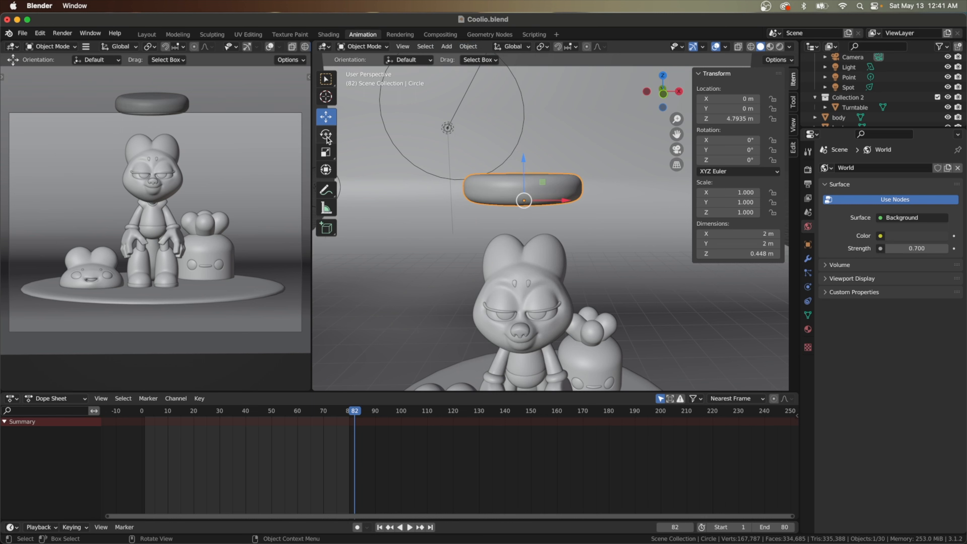
- Scale the disc up uniformly to about 3.37, roughly 6.75 m wide
scroll(446, 280, "down", 2)
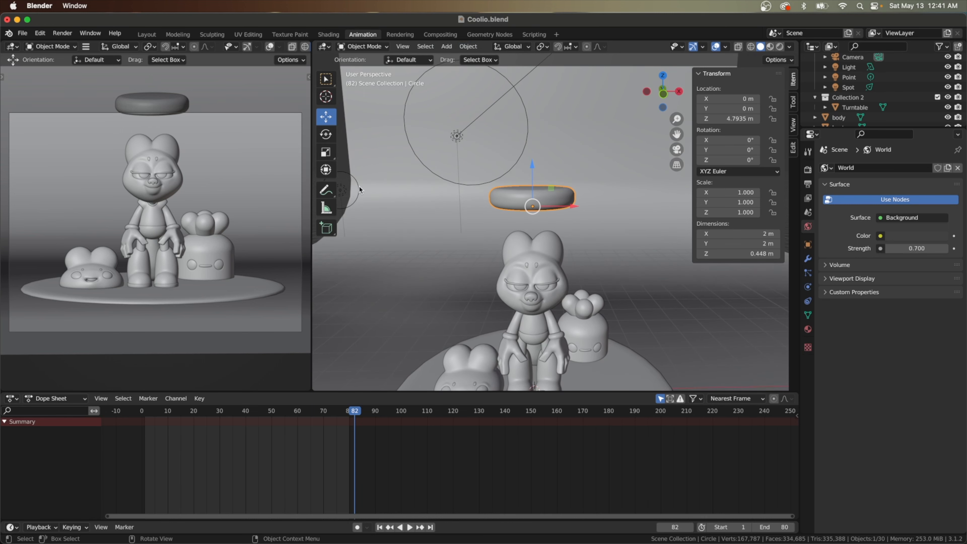
left_click(327, 156)
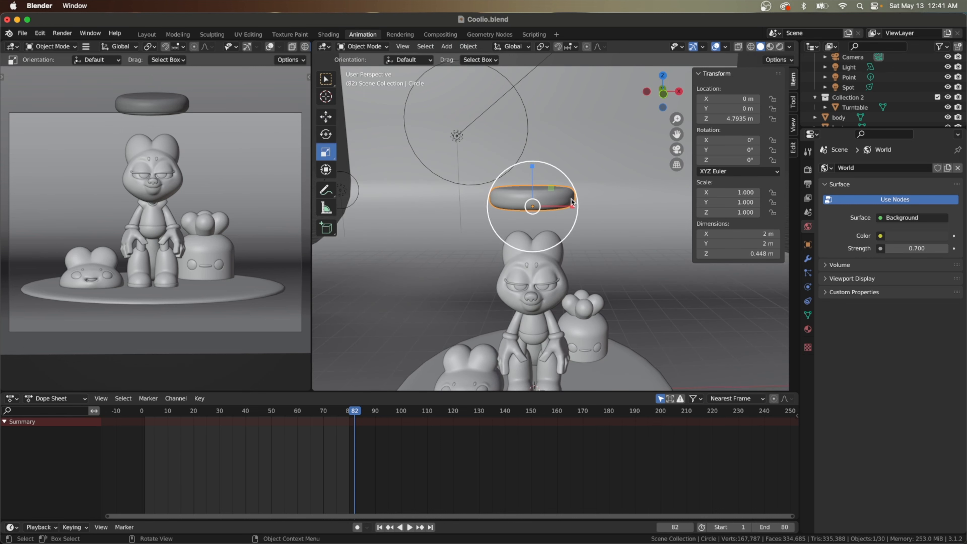
left_click_drag(576, 197, 699, 185)
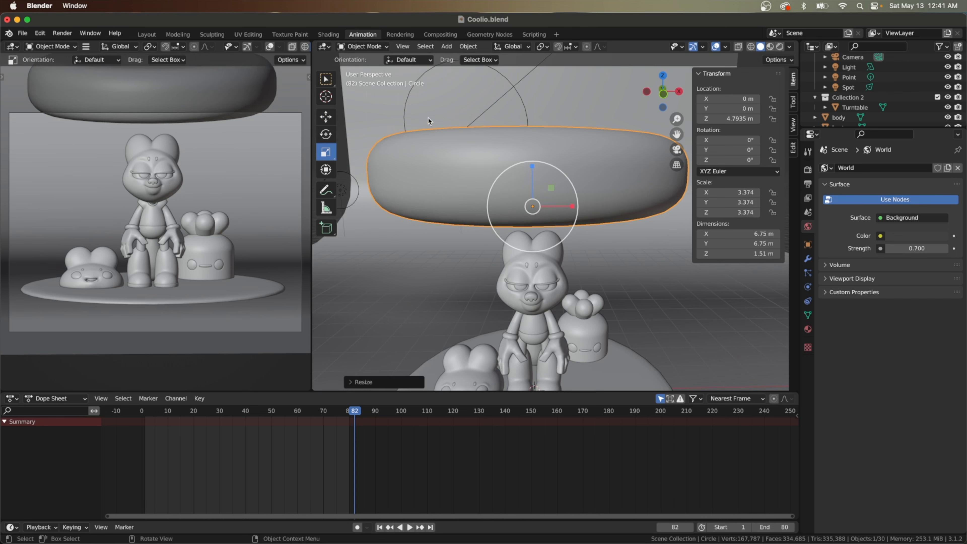
- Try flattening the disc along Z to a scale of about 0.82, and undo it
left_click_drag(533, 167, 532, 204)
scroll(527, 220, "up", 5)
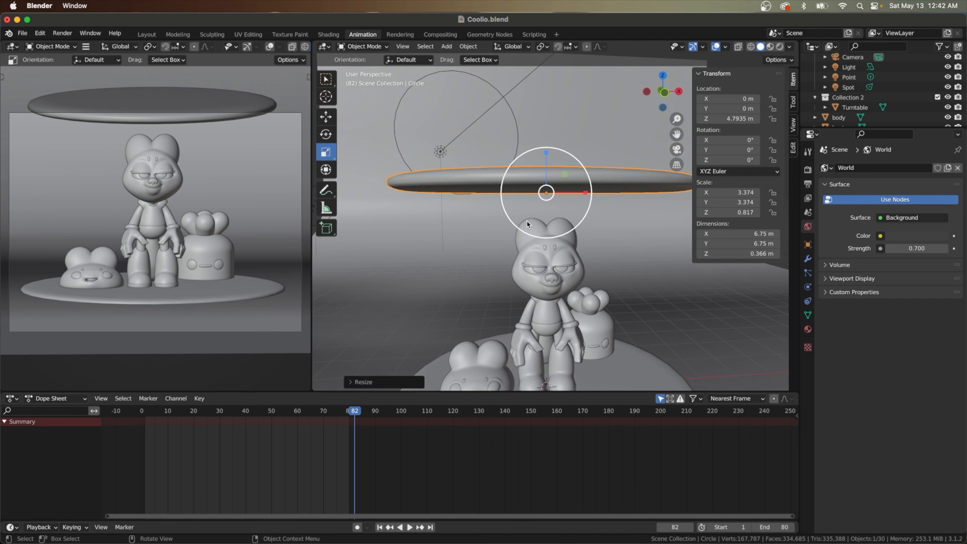
scroll(526, 221, "up", 4)
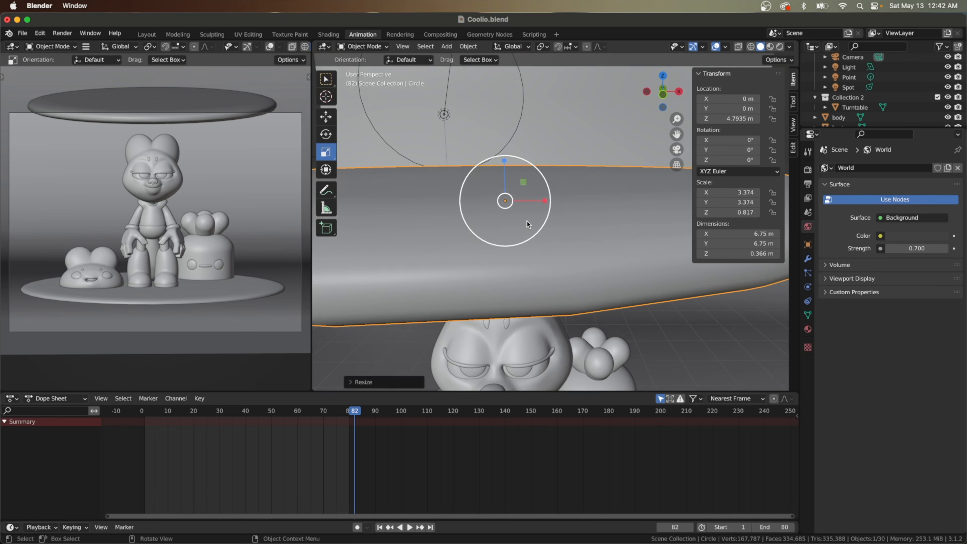
scroll(528, 225, "down", 6)
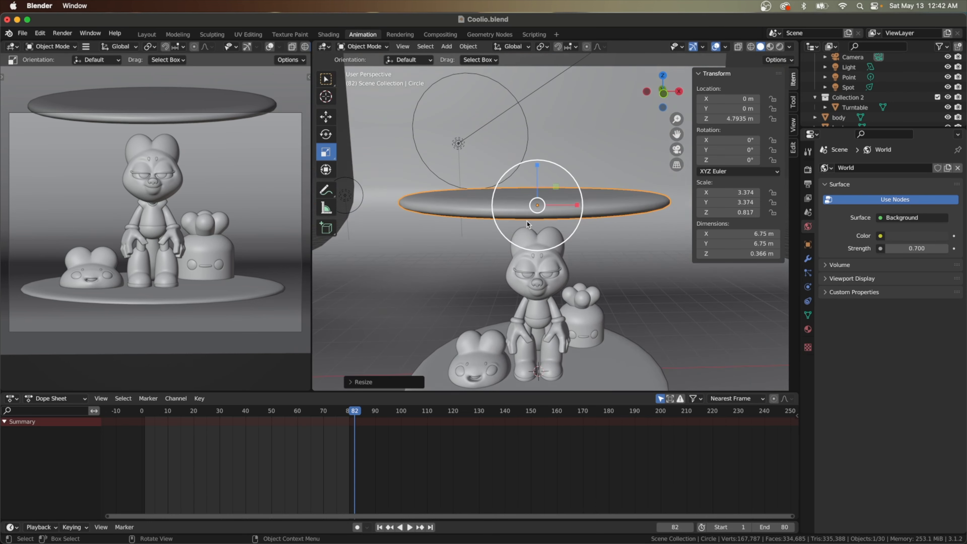
key("super+z")
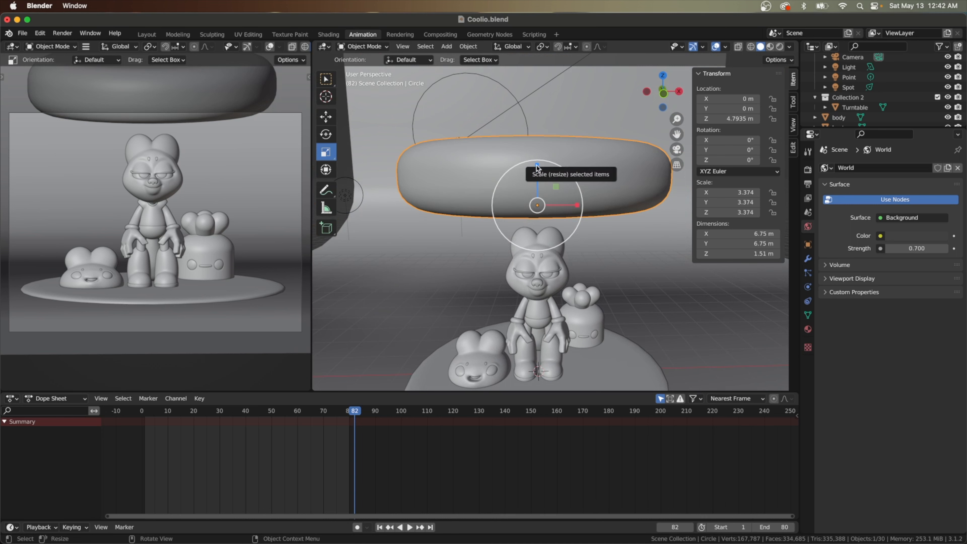
- Show the viewport in wireframe shading and flatten the disc along Z to a scale of about 1.7
key("z")
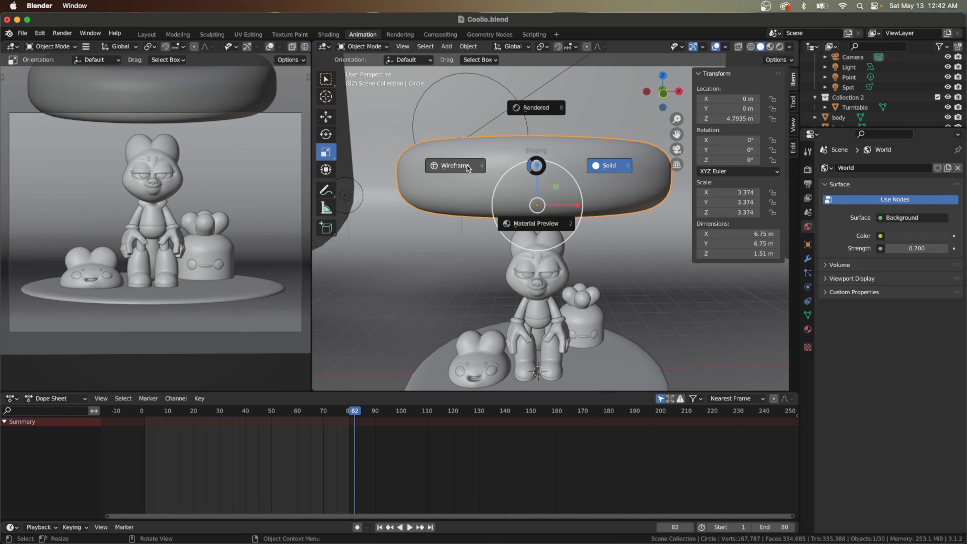
left_click(493, 169)
left_click_drag(536, 167, 537, 185)
scroll(535, 189, "left", 3)
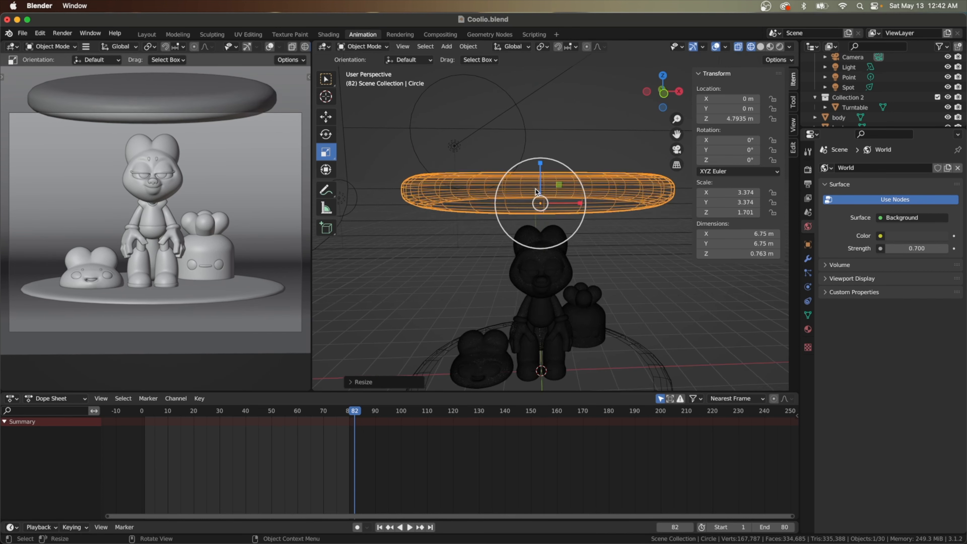
scroll(535, 188, "up", 3)
scroll(536, 190, "down", 2)
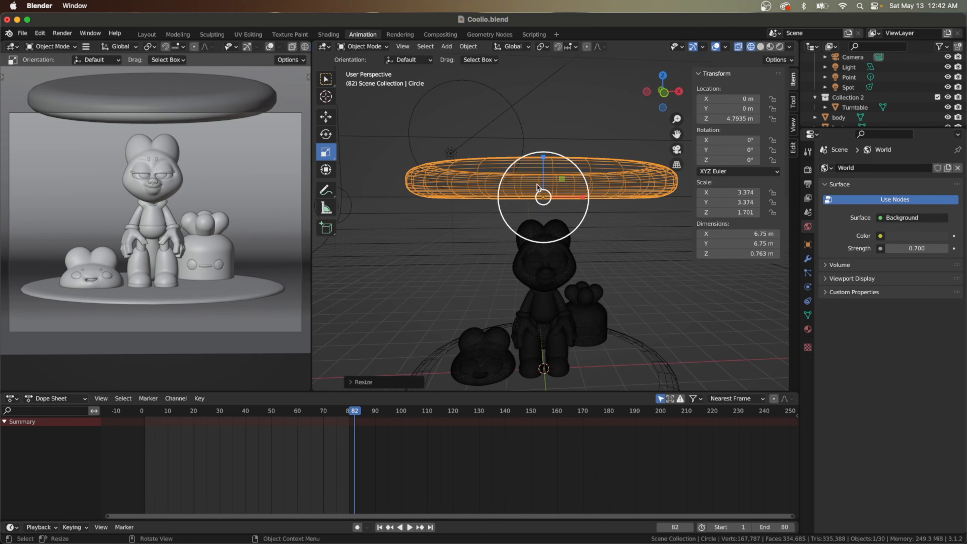
- Lower the disc along Z to about -0.64 m so it sits beneath the characters at the turntable
left_click(326, 117)
left_click_drag(546, 157, 569, 329)
scroll(568, 328, "down", 3)
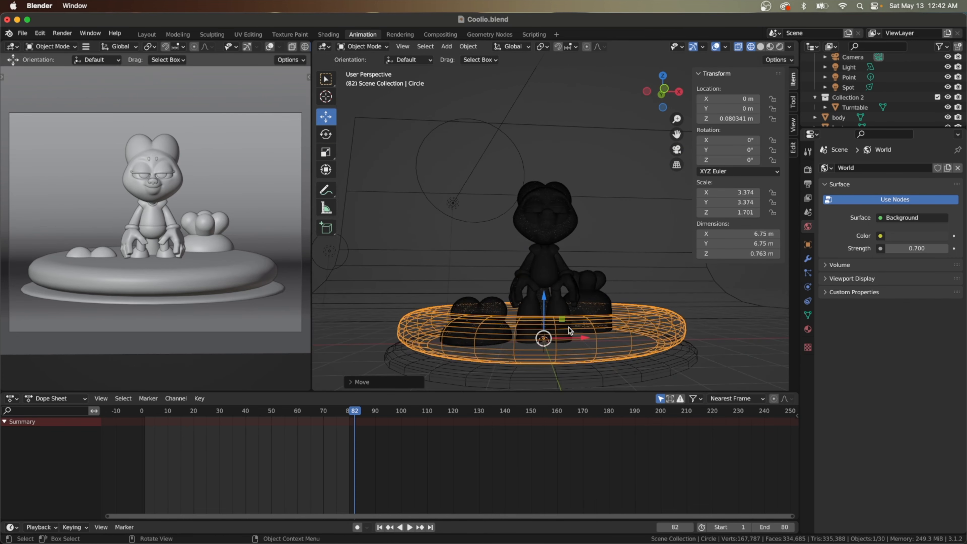
left_click_drag(545, 297, 546, 326)
scroll(548, 328, "down", 3)
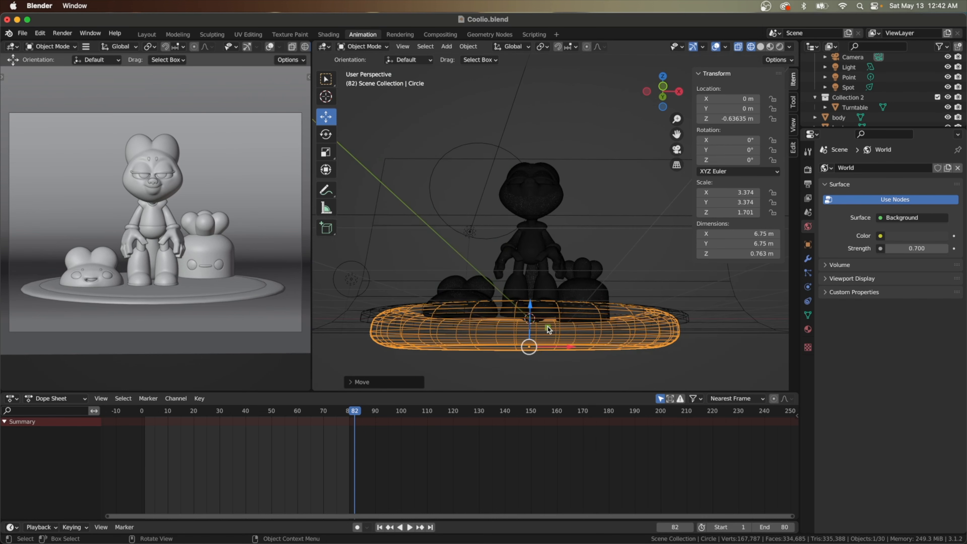
scroll(548, 330, "up", 2)
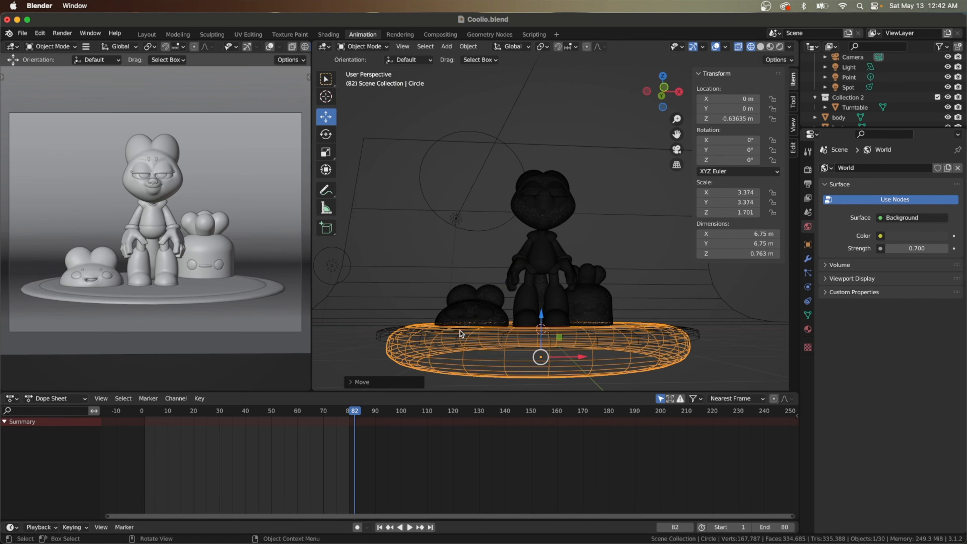
- Select the turntable beneath the characters and show the viewport in rendered shading
left_click(387, 338)
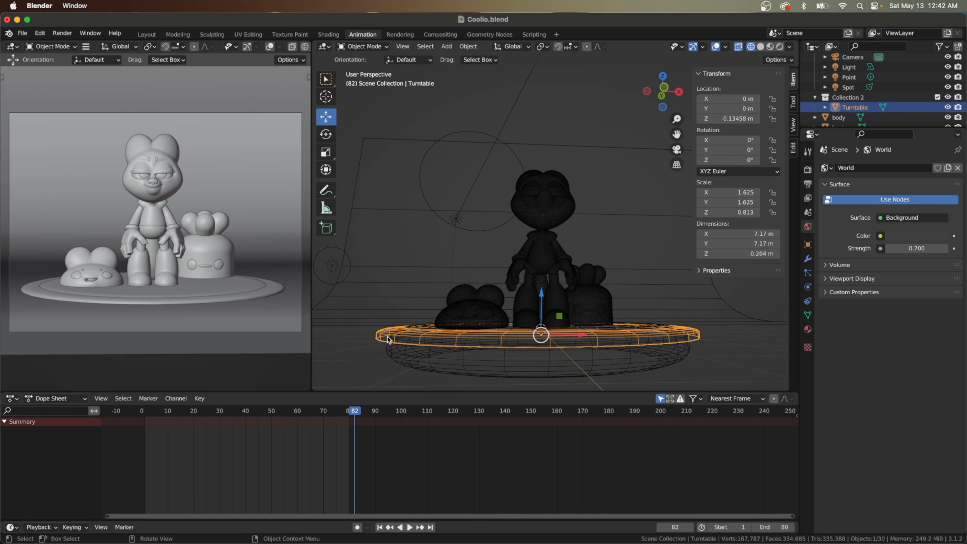
key("z")
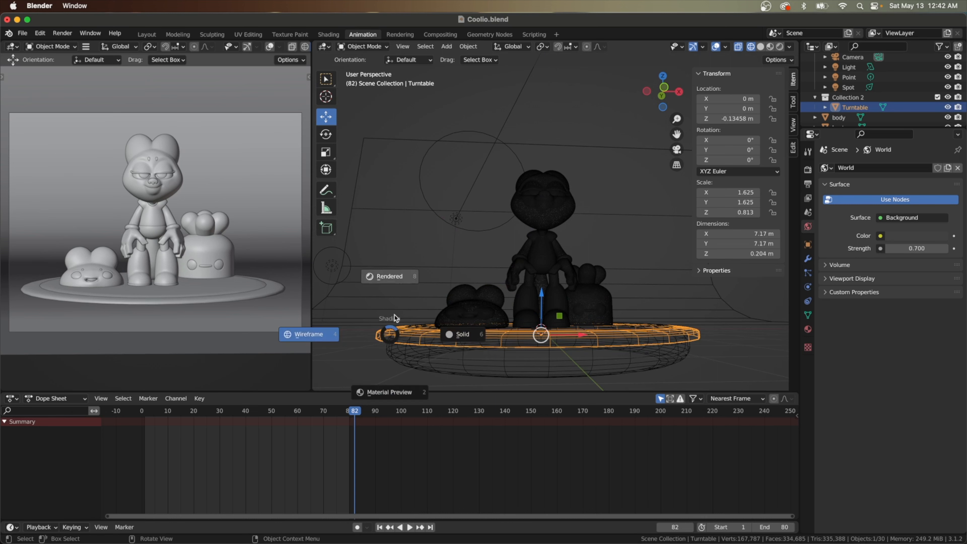
left_click(396, 317)
key("KP_Divide")
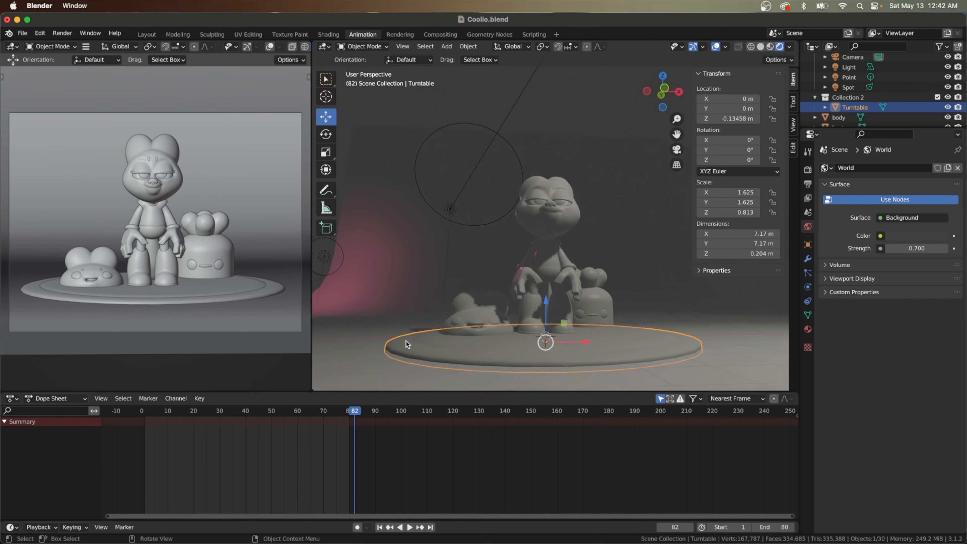
key("KP_Divide")
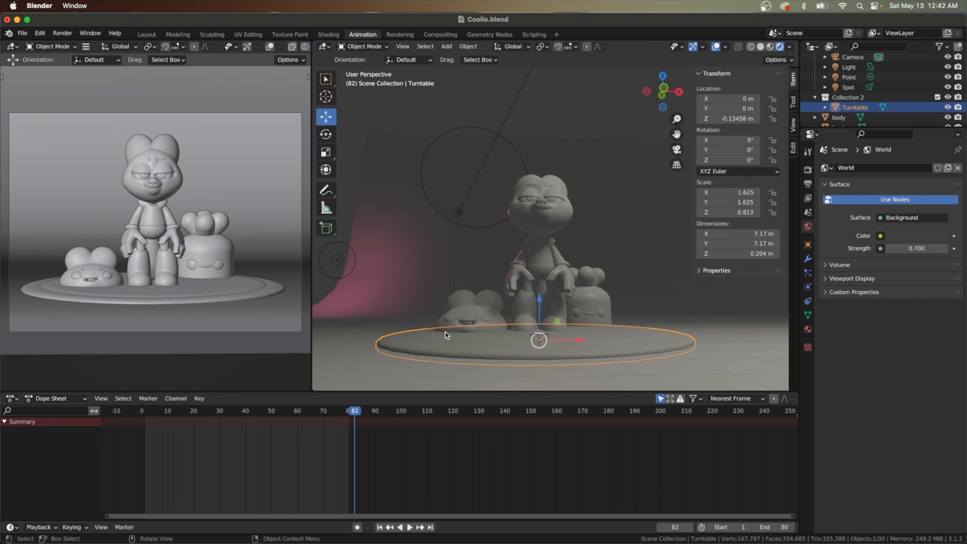
- Try raising the turntable along Z, and undo the move
left_click_drag(540, 303, 536, 250)
key("super+z")
key("KP_Divide")
key("KP_Divide")
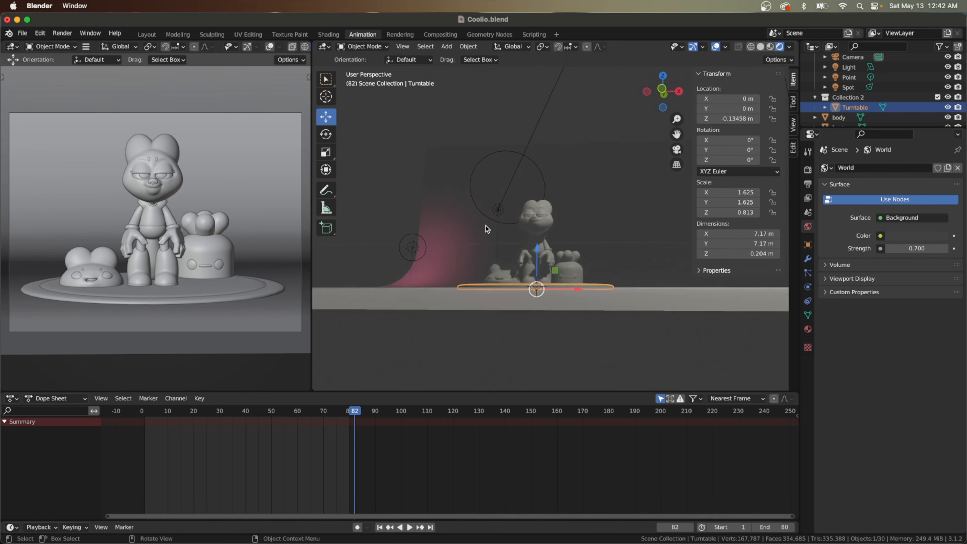
- Check the new disc in isolation, and delete the old turntable from the scene
key("KP_Divide")
left_click(504, 286)
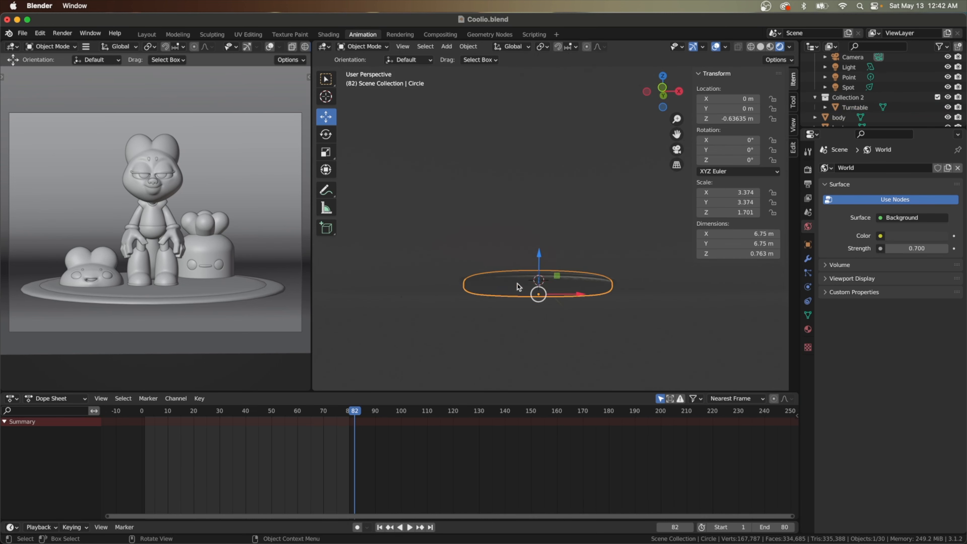
key("KP_Divide")
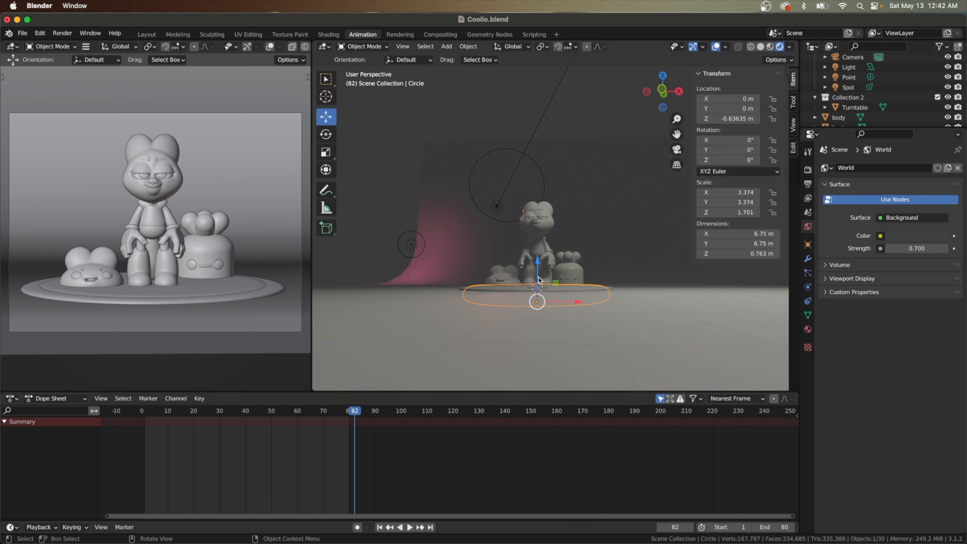
left_click(503, 290)
key("x")
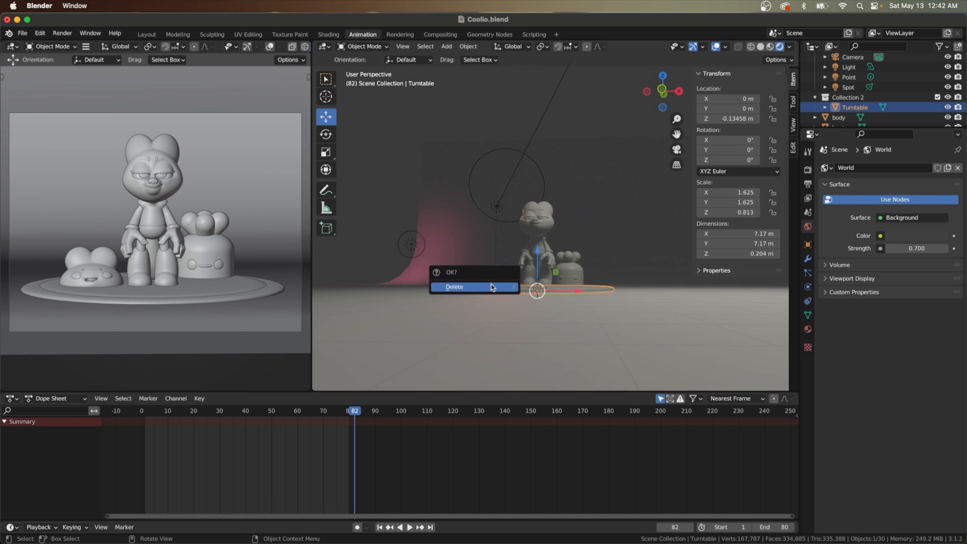
left_click(493, 286)
- Flatten the disc along Z to a scale of about 1.06, making it roughly 0.47 m thick
scroll(517, 294, "up", 3)
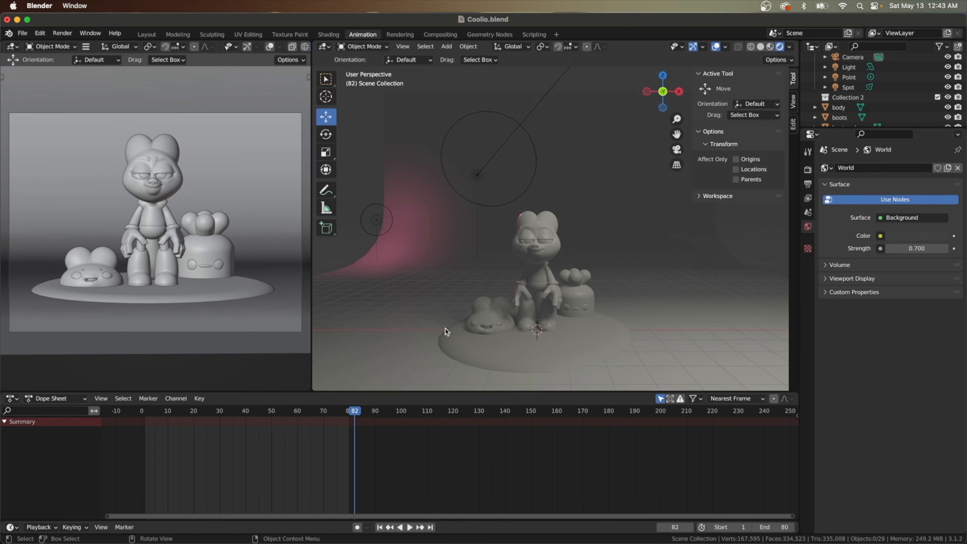
scroll(429, 353, "up", 3)
scroll(444, 328, "down", 4)
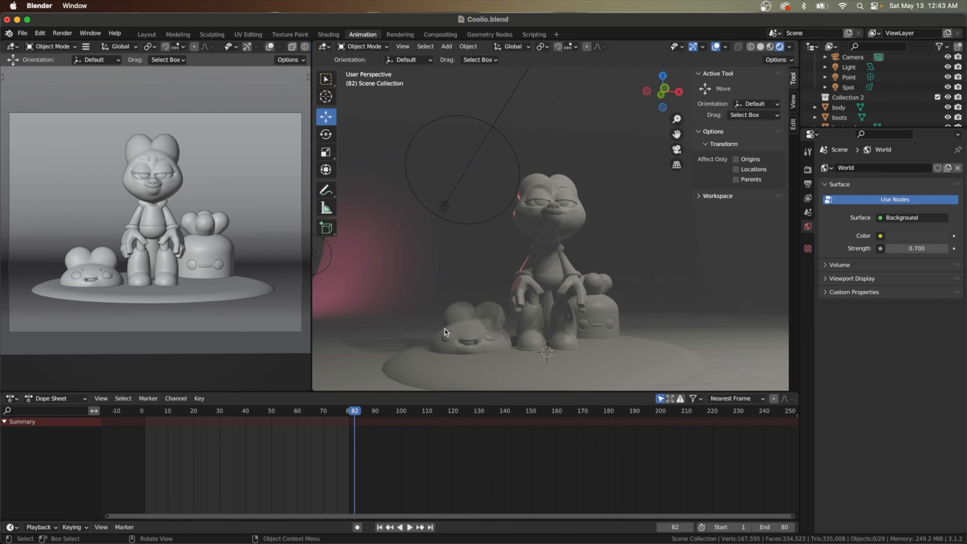
scroll(444, 329, "up", 4)
scroll(445, 328, "down", 4)
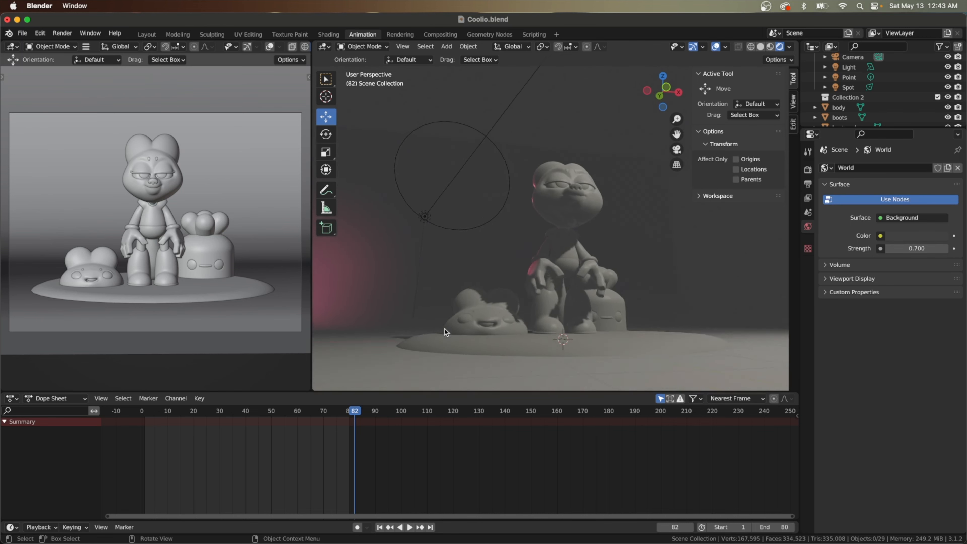
scroll(444, 328, "up", 3)
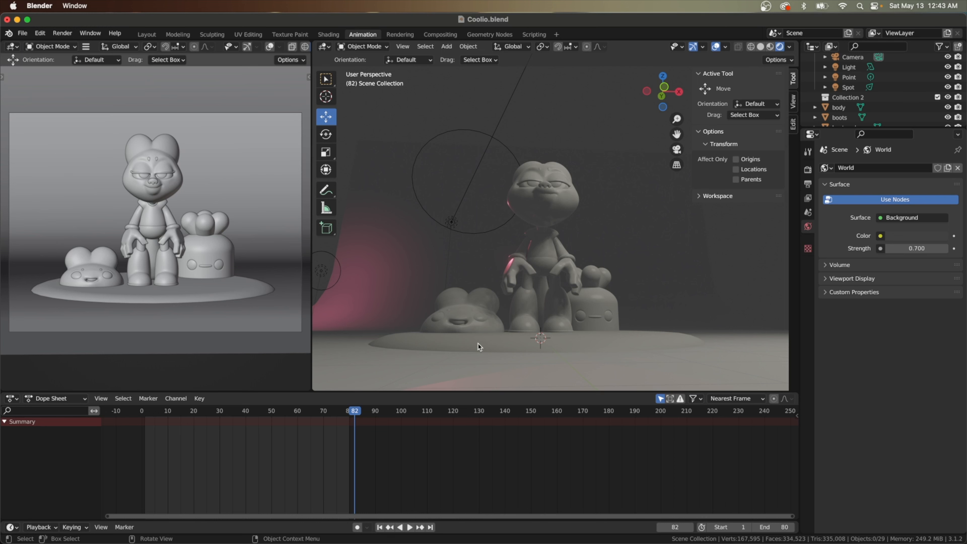
middle_click_drag(479, 343, 478, 345)
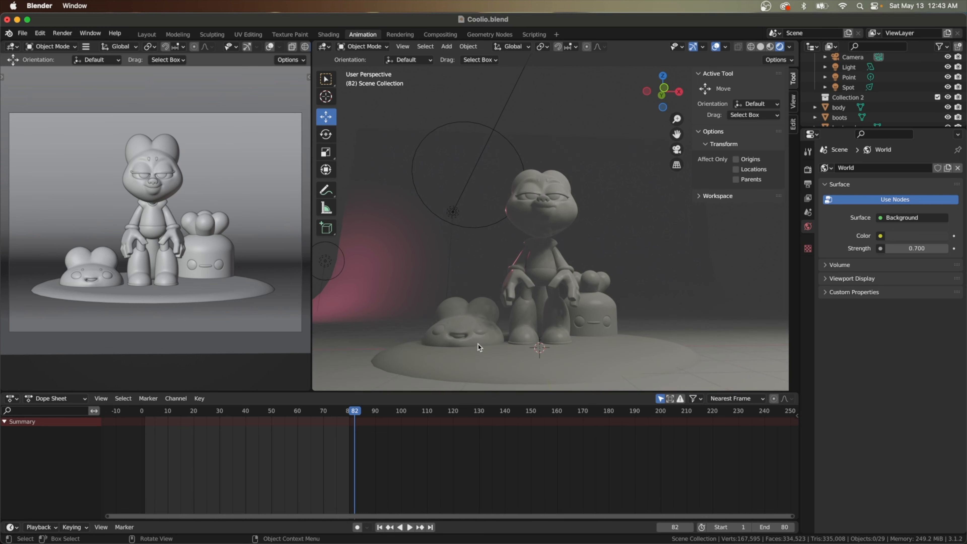
left_click(503, 361)
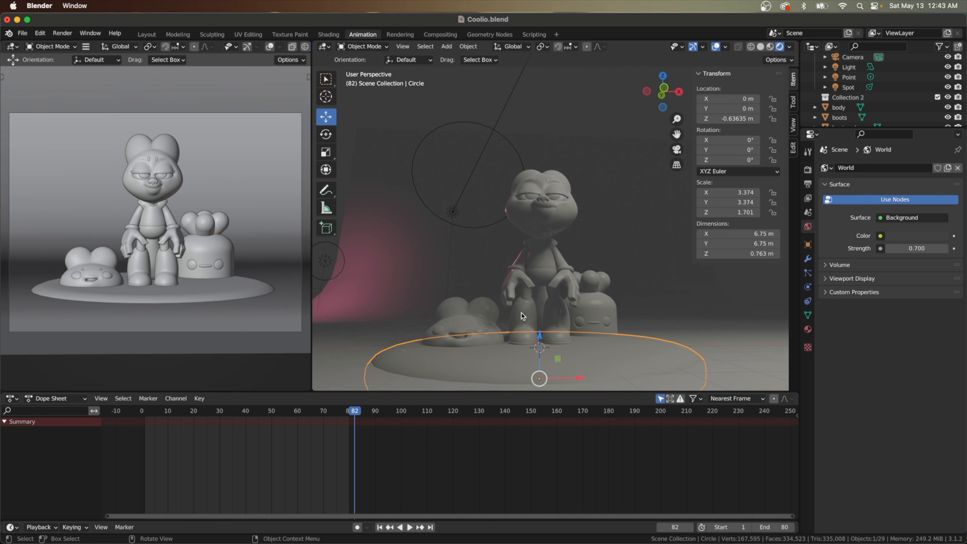
left_click(326, 152)
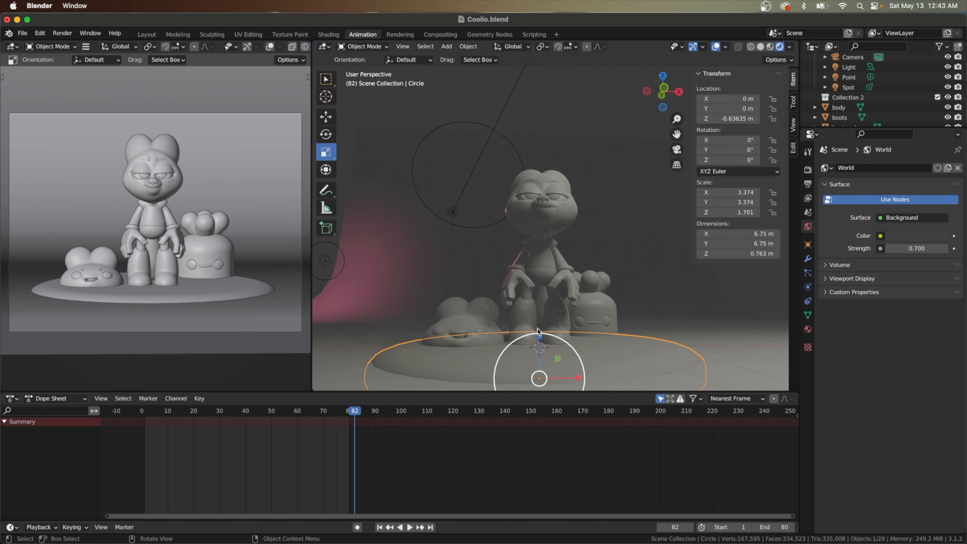
left_click_drag(539, 337, 538, 352)
- Raise the disc along Z to about -0.39 m so it meets the characters' feet
left_click(326, 116)
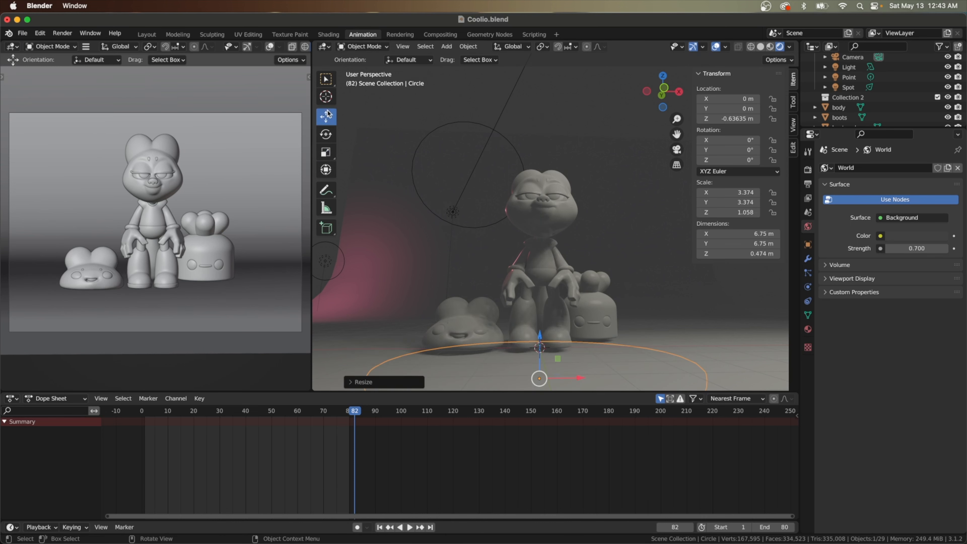
left_click_drag(540, 336, 539, 319)
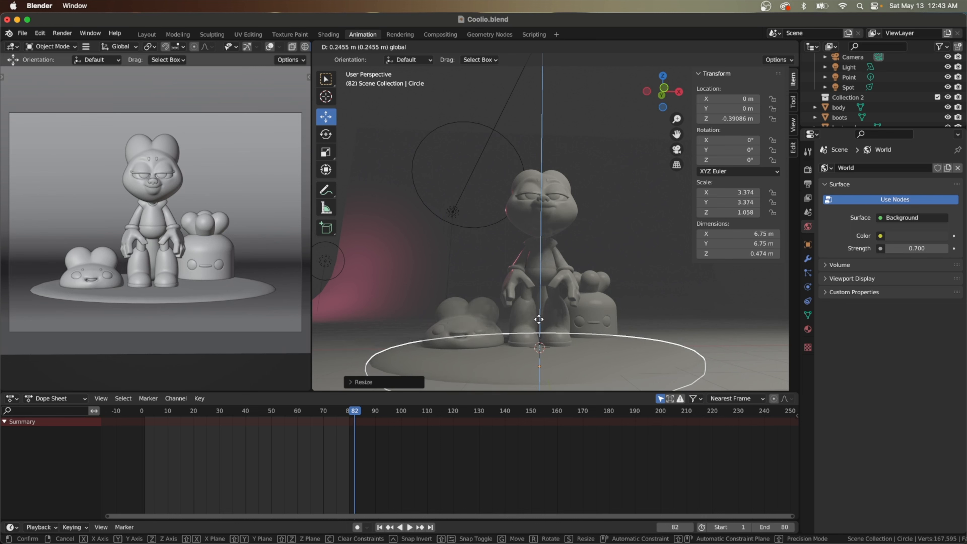
left_click_drag(538, 319, 538, 320)
- Select the little tuber's body, face parts and plant together and move them forward along Y, farther in from the disc's rear edge
scroll(520, 333, "right", 10)
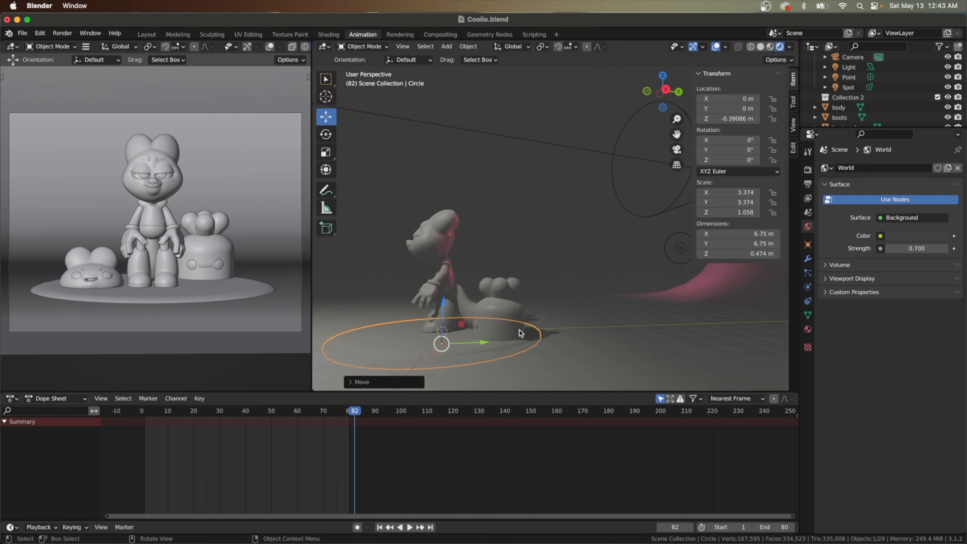
scroll(520, 333, "left", 10)
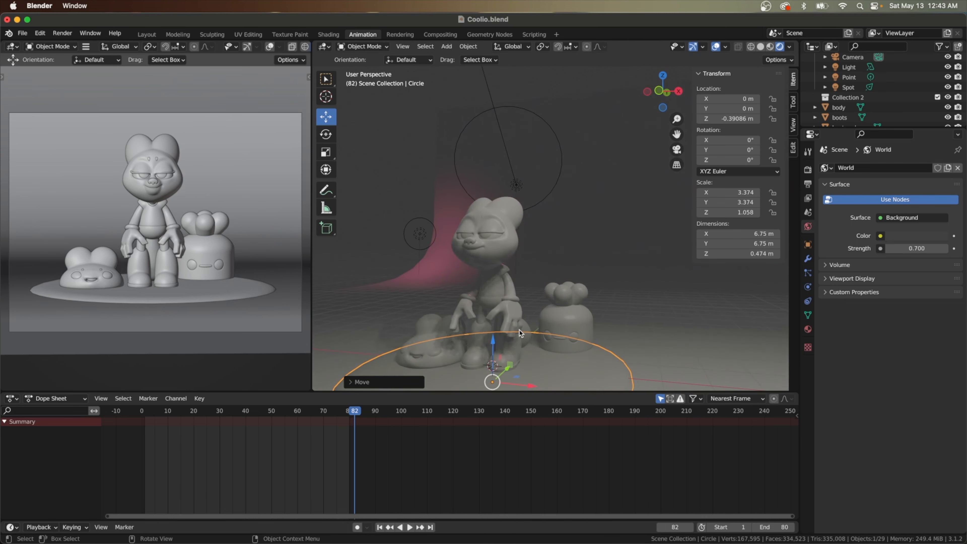
scroll(520, 333, "up", 10)
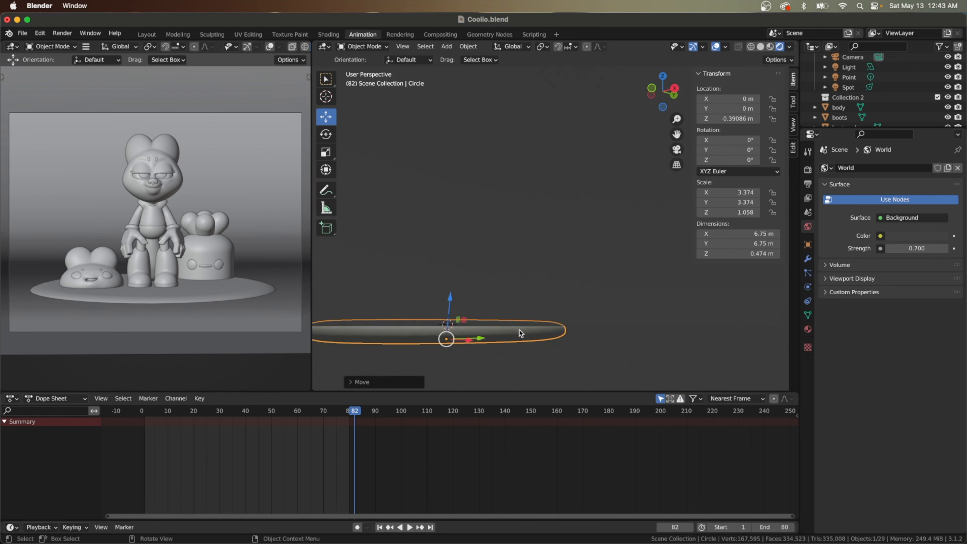
scroll(521, 333, "down", 10)
left_click(519, 305)
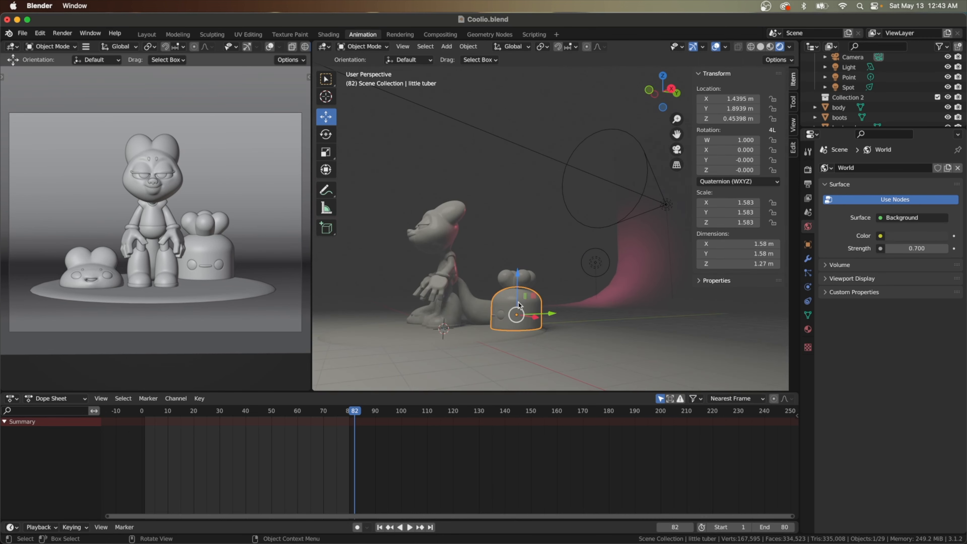
scroll(519, 304, "left", 3)
left_click(509, 323, "shift")
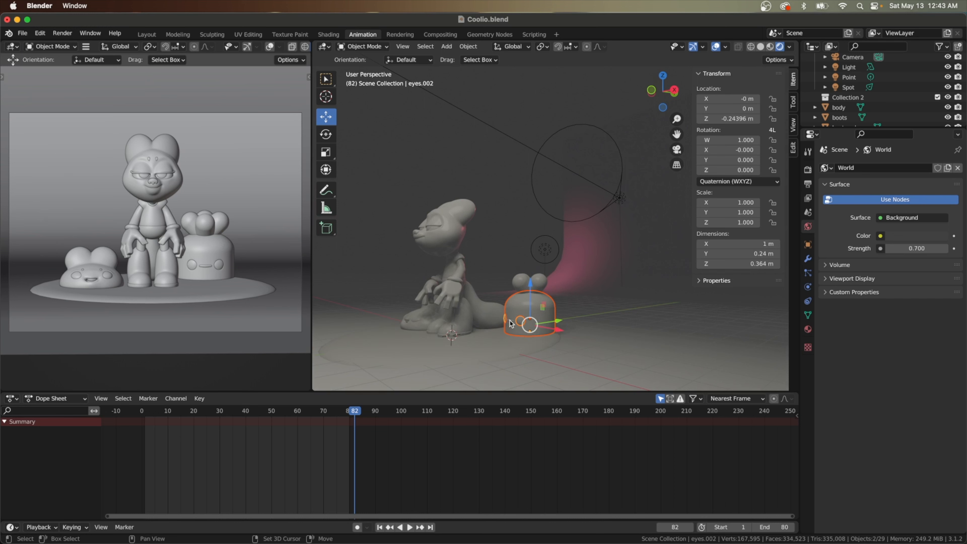
left_click(525, 294, "shift")
left_click(519, 281, "shift")
scroll(548, 323, "right", 5)
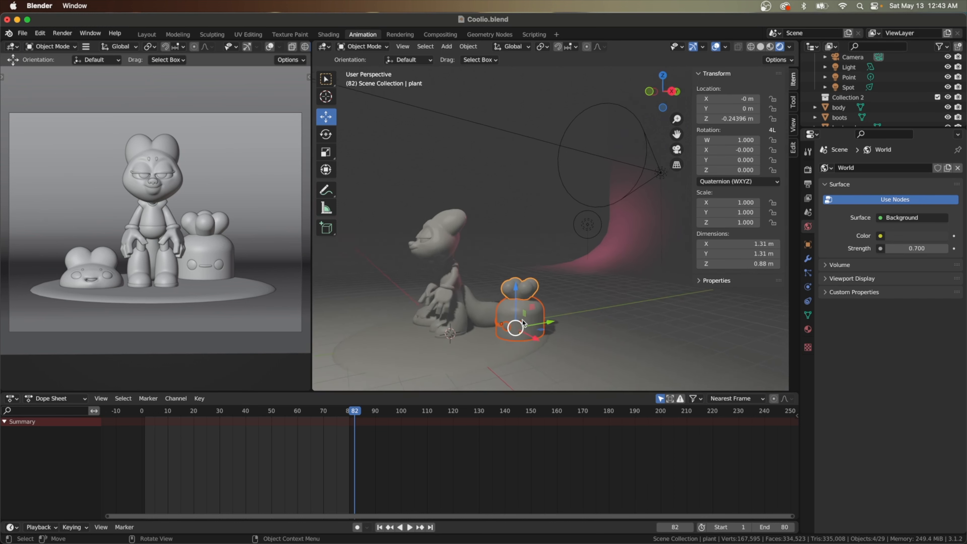
left_click_drag(548, 323, 519, 336)
- Examine how the characters are placed on the disc from the front, the sides and above
scroll(519, 336, "left", 5)
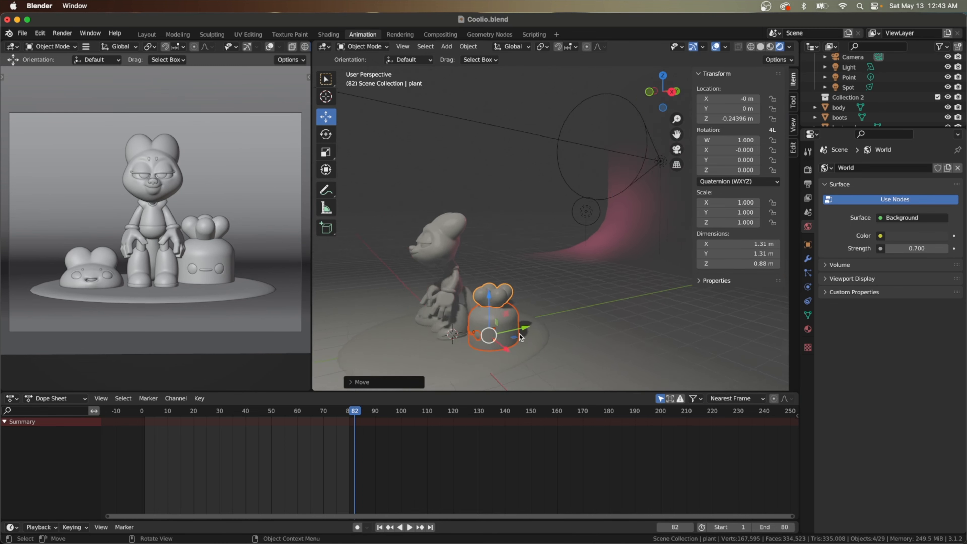
scroll(520, 336, "left", 10)
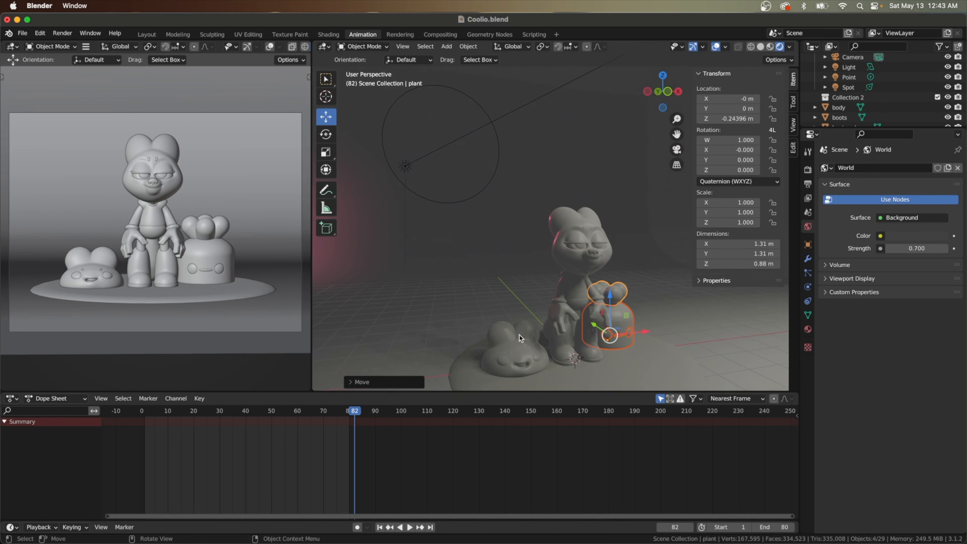
scroll(520, 338, "left", 10)
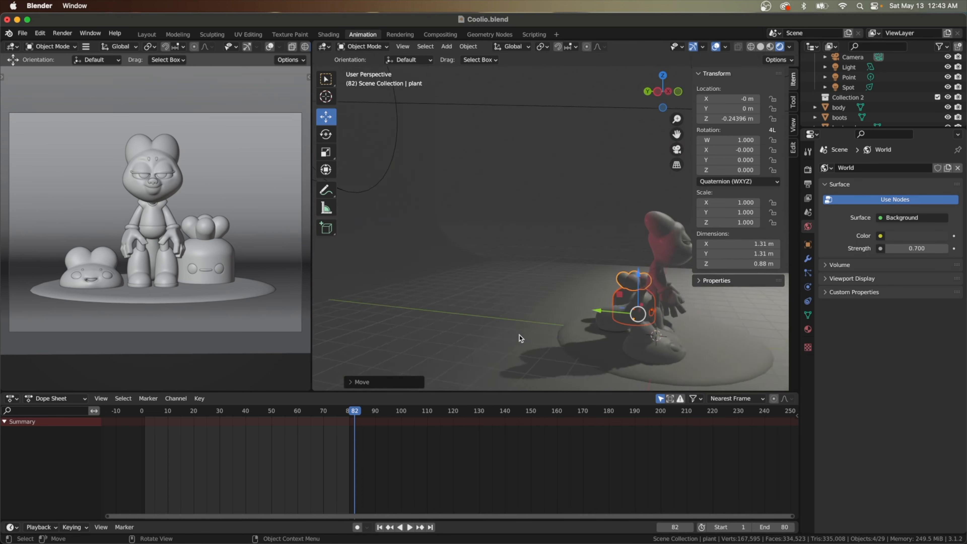
scroll(519, 337, "left", 10)
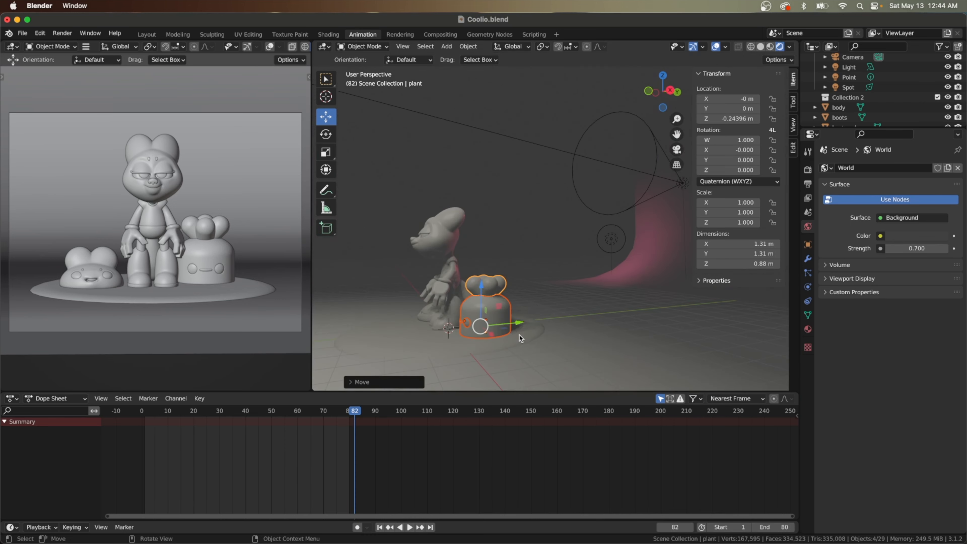
scroll(520, 338, "left", 8)
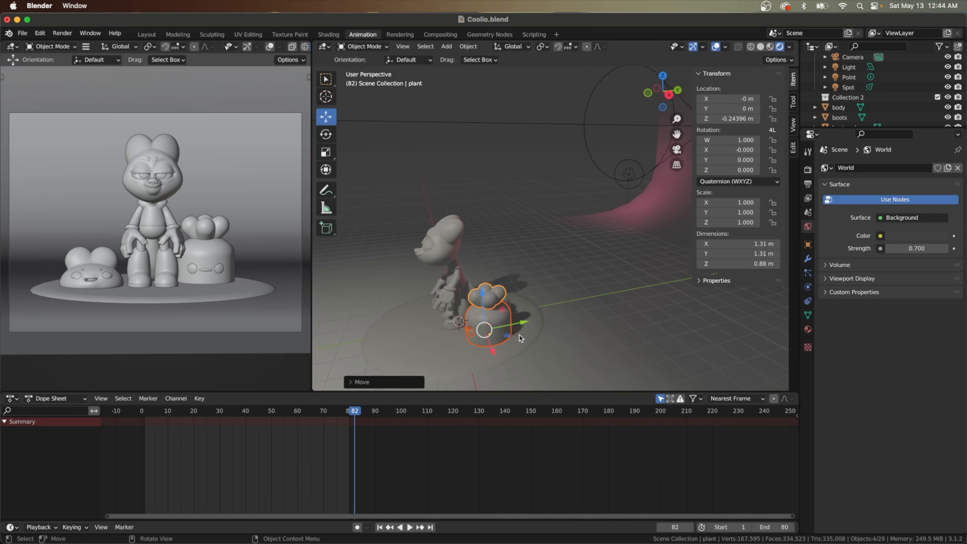
scroll(520, 337, "left", 2)
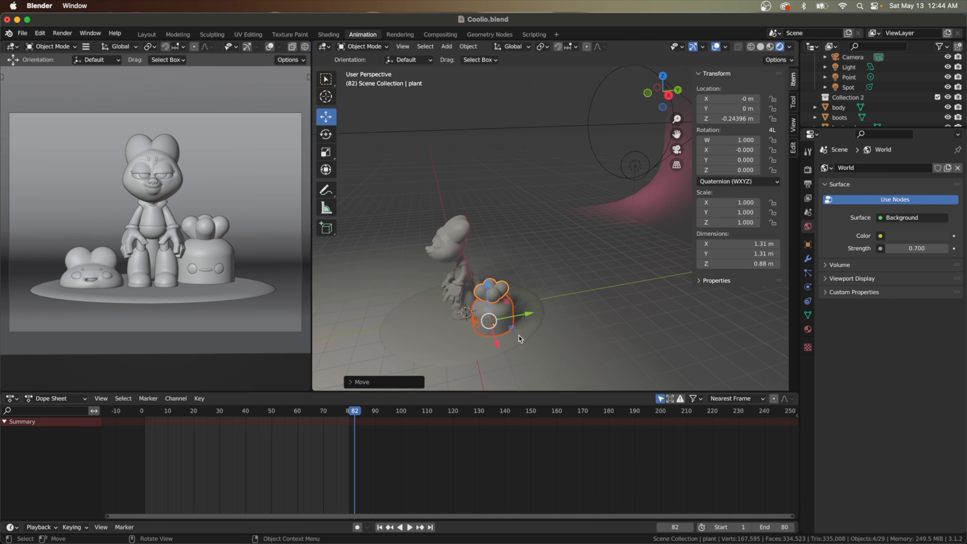
scroll(520, 337, "left", 8)
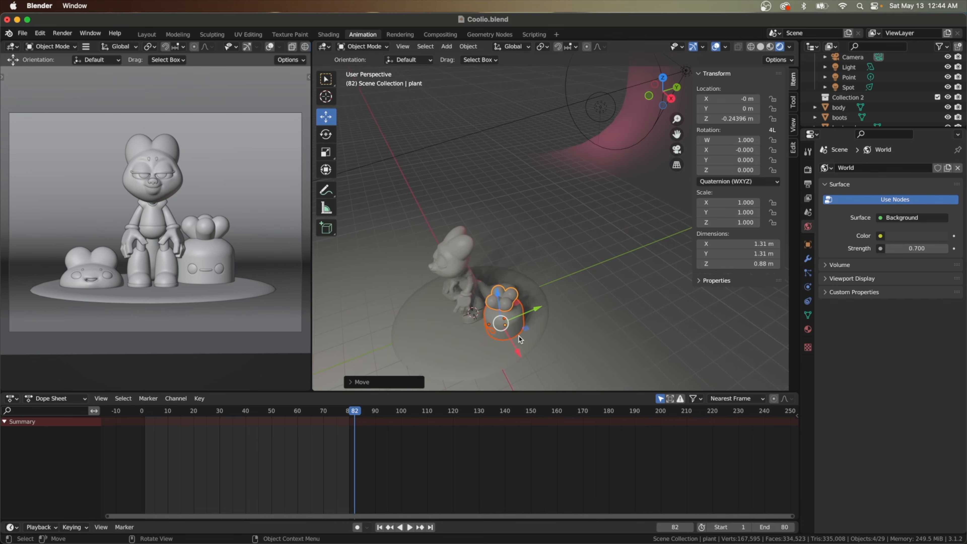
scroll(520, 337, "left", 4)
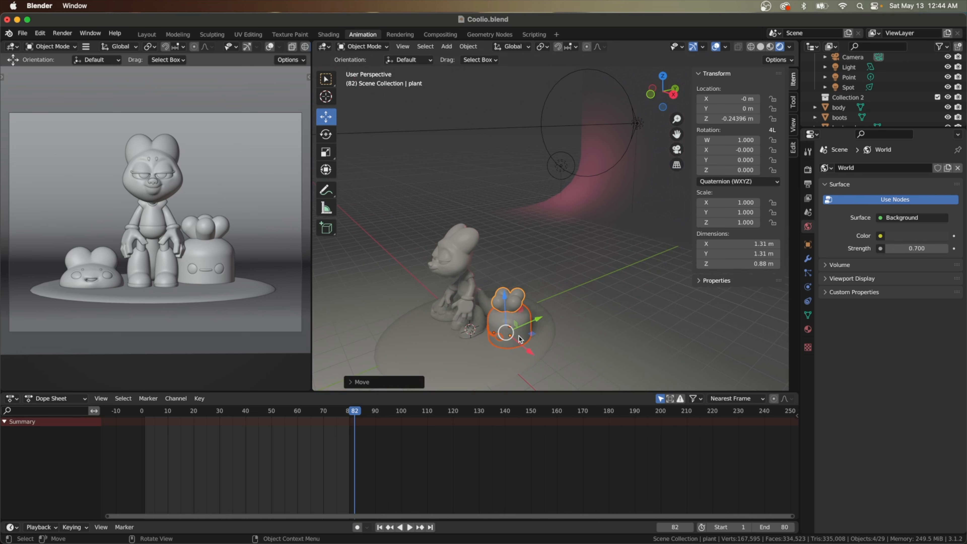
scroll(521, 372, "left", 8)
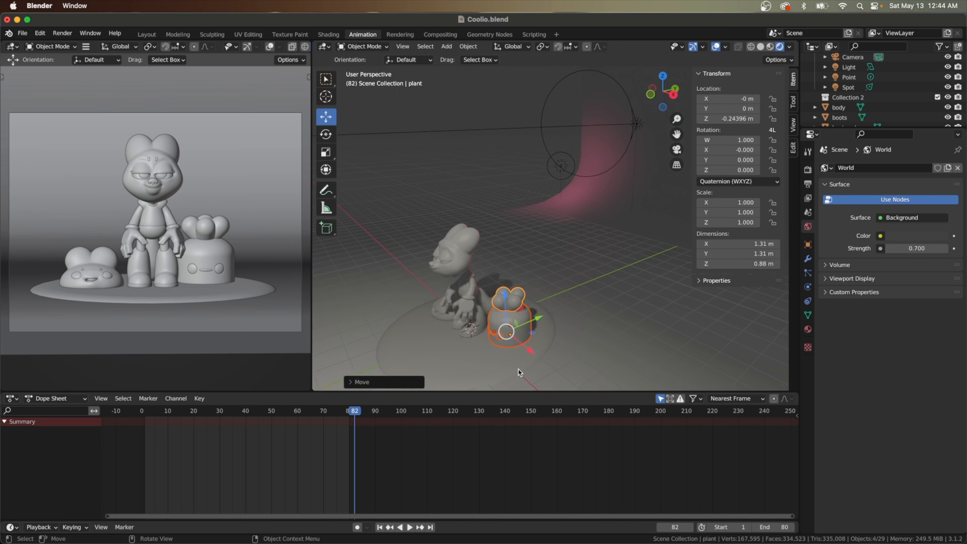
scroll(521, 372, "up", 10)
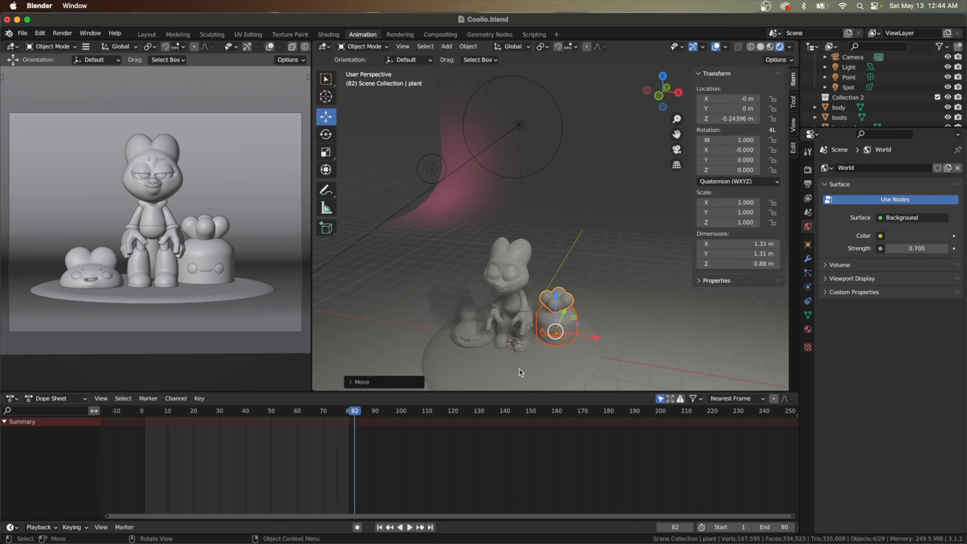
scroll(520, 372, "left", 10)
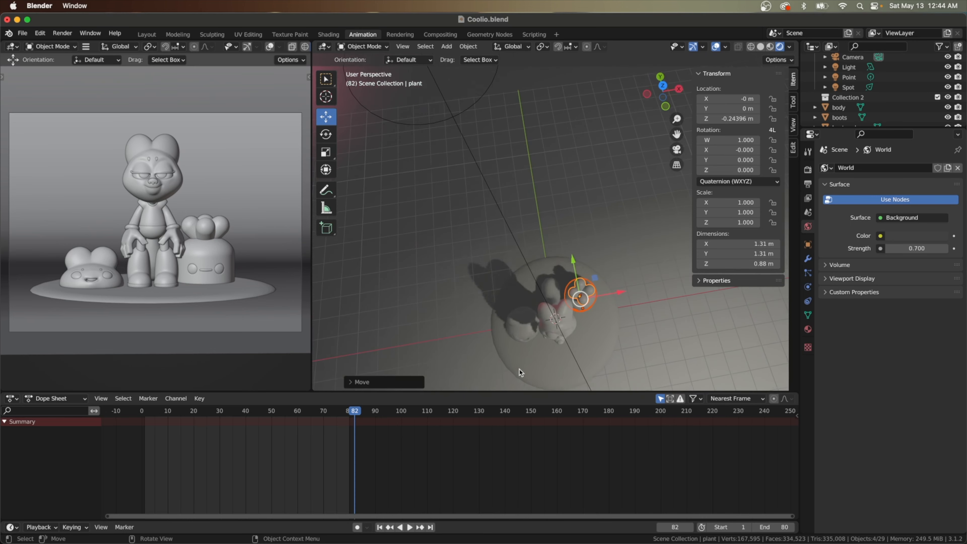
scroll(521, 373, "left", 2)
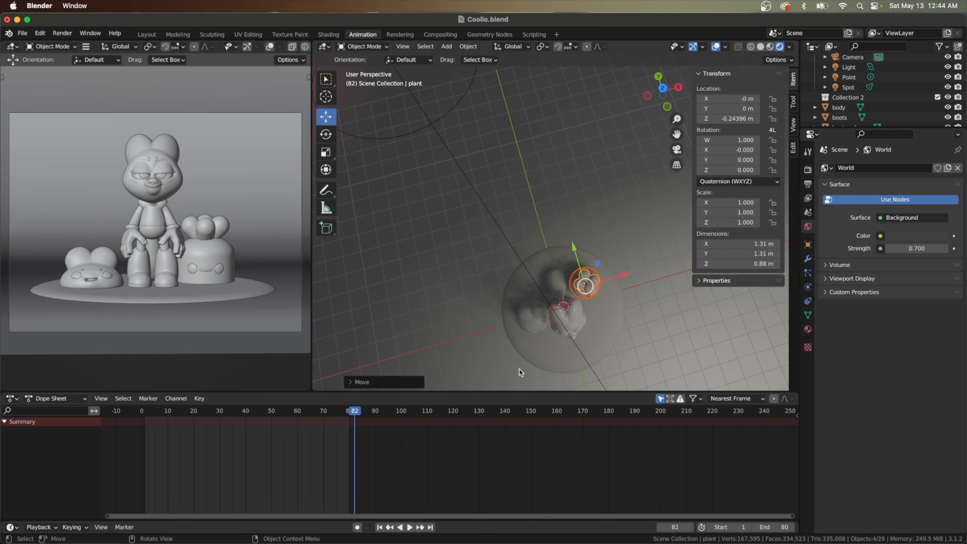
- Select the tall character's pupils
left_click(540, 348)
scroll(562, 286, "down", 10)
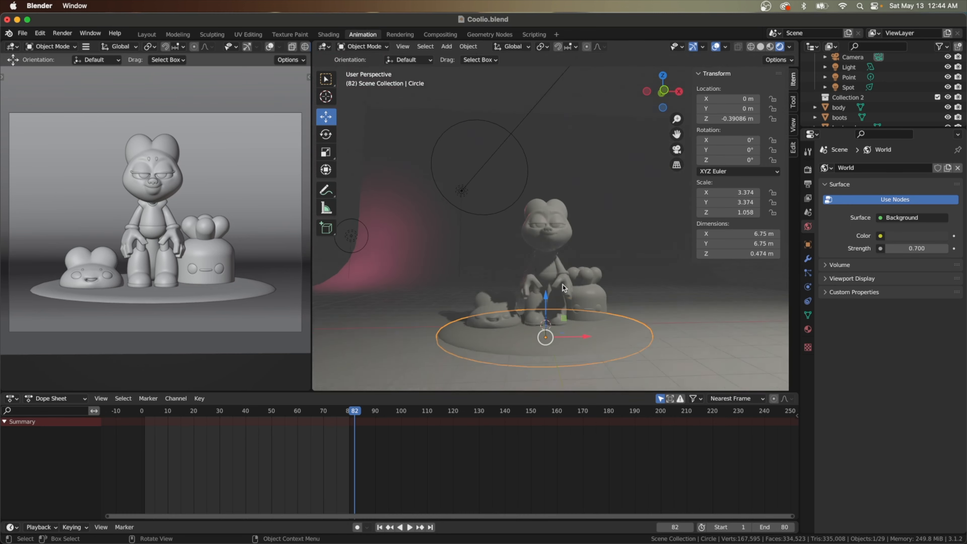
scroll(564, 287, "down", 3)
scroll(563, 286, "right", 2)
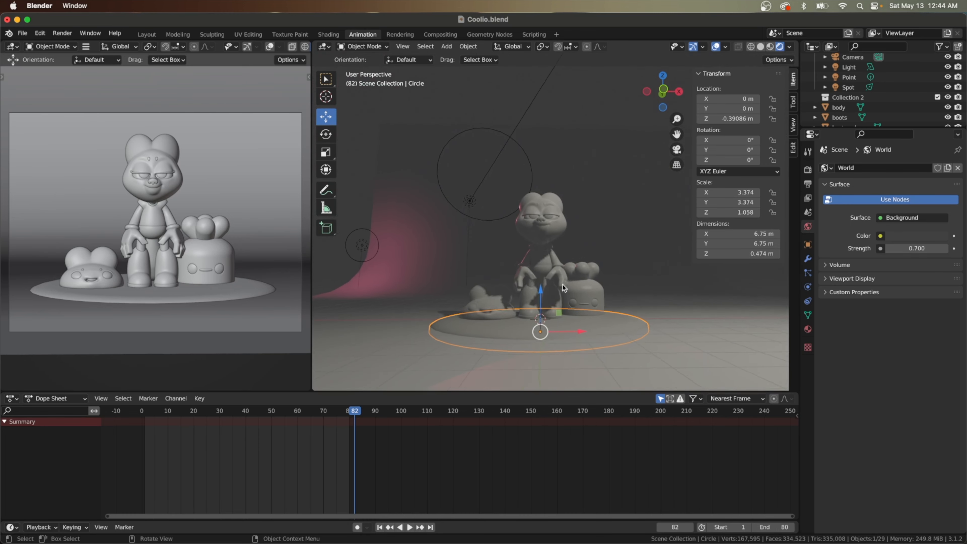
scroll(562, 287, "up", 3)
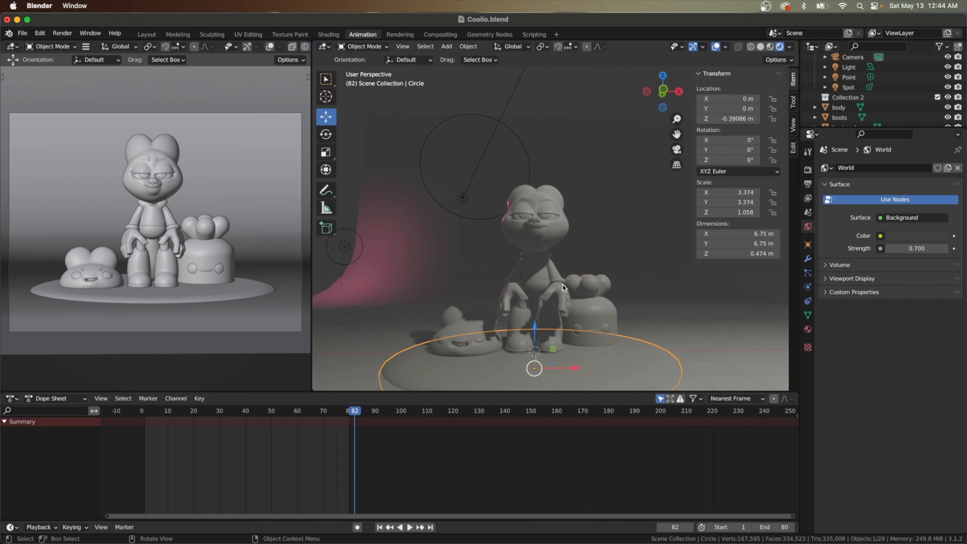
scroll(562, 287, "down", 1, "shift")
scroll(564, 288, "down", 3)
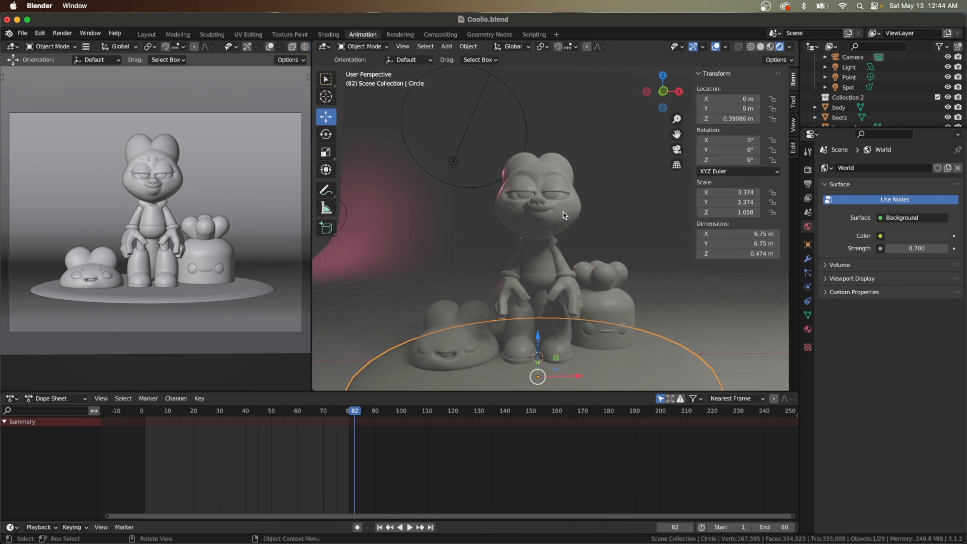
left_click(552, 194)
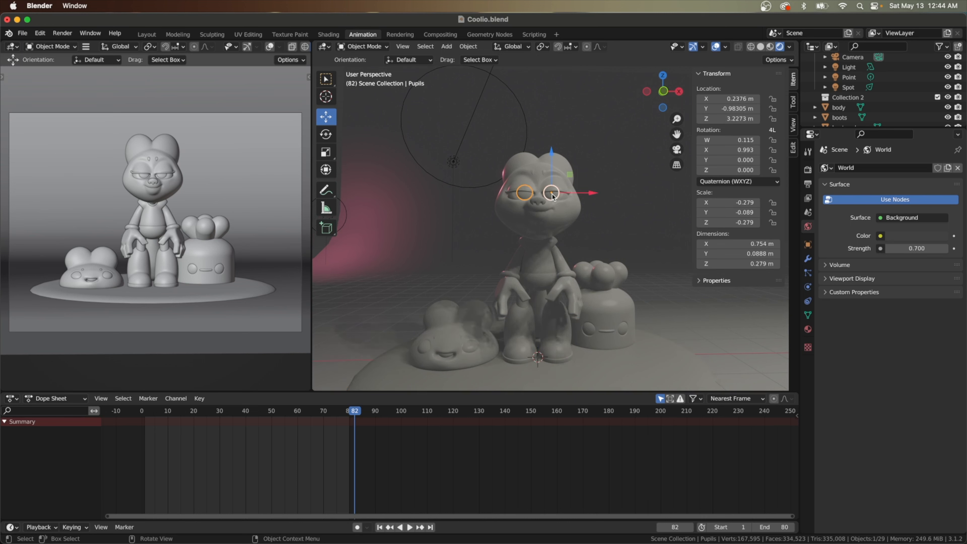
left_click(899, 236)
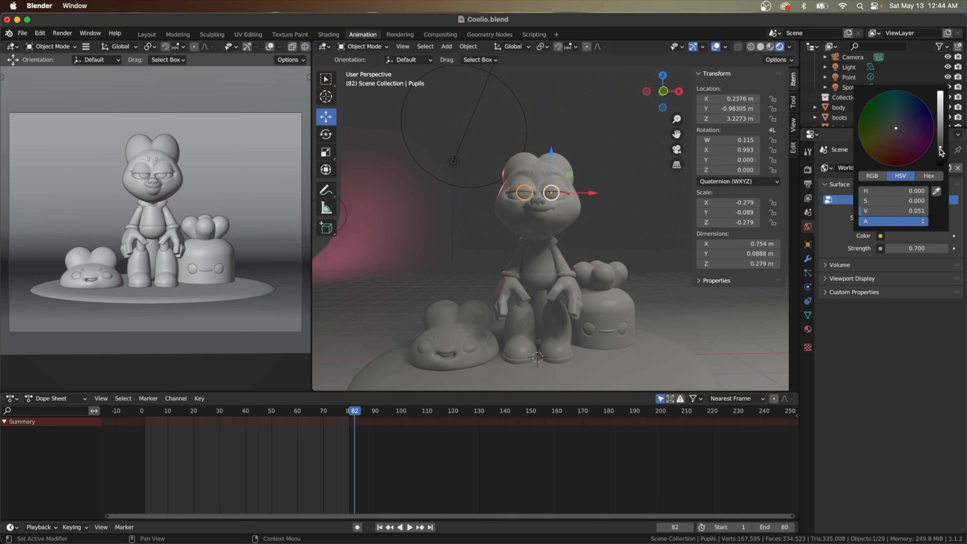
left_click_drag(940, 154, 942, 167)
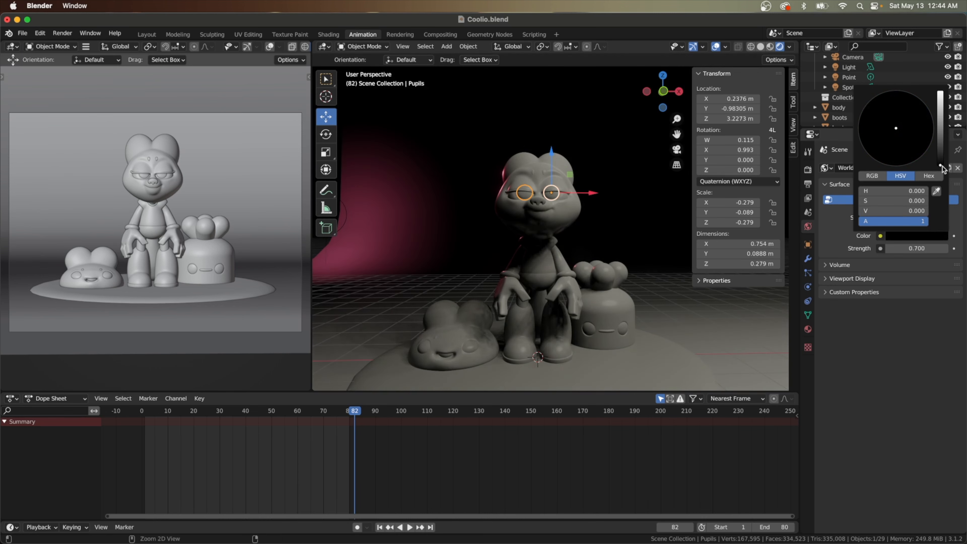
key("super+z")
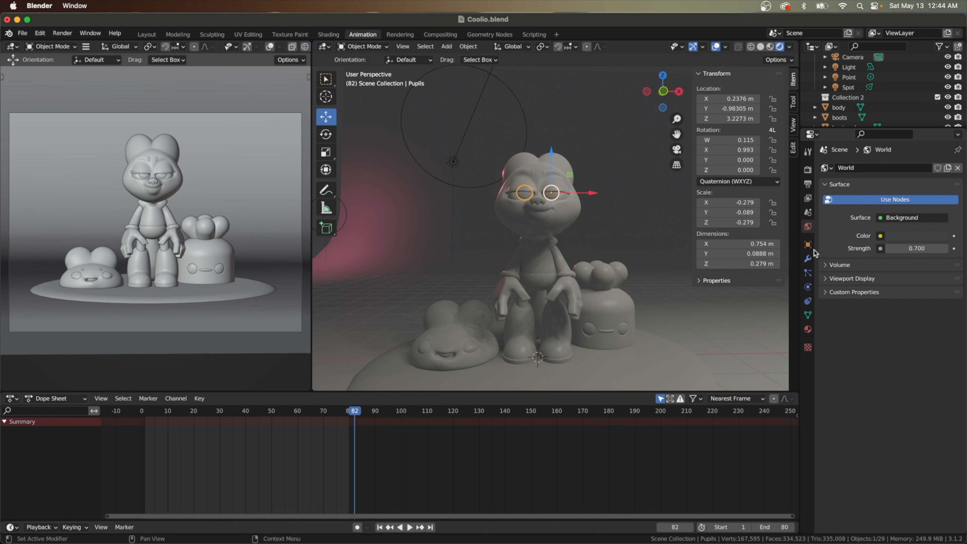
- Darken the pupils' material base color to near black with a value of about 0.007, and set its roughness to 0
left_click(807, 329)
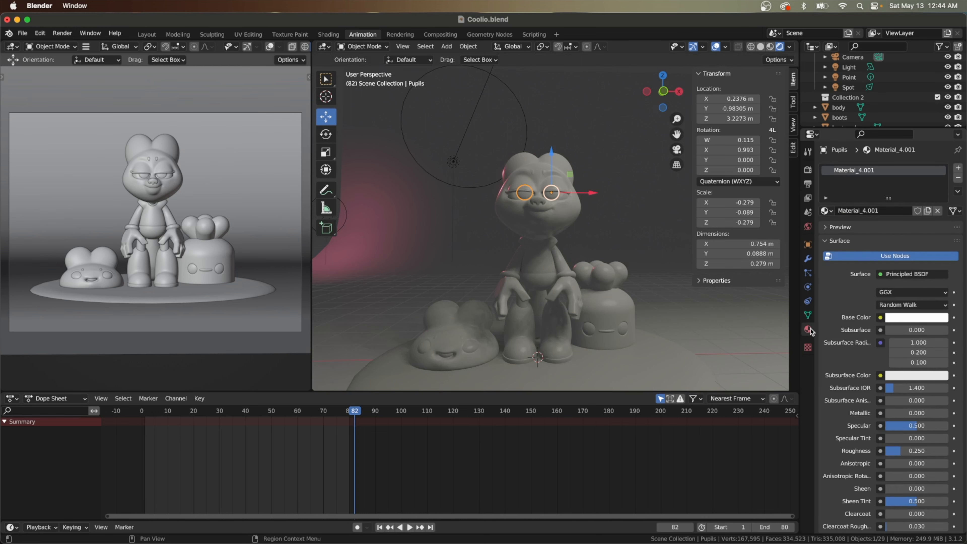
left_click(912, 319)
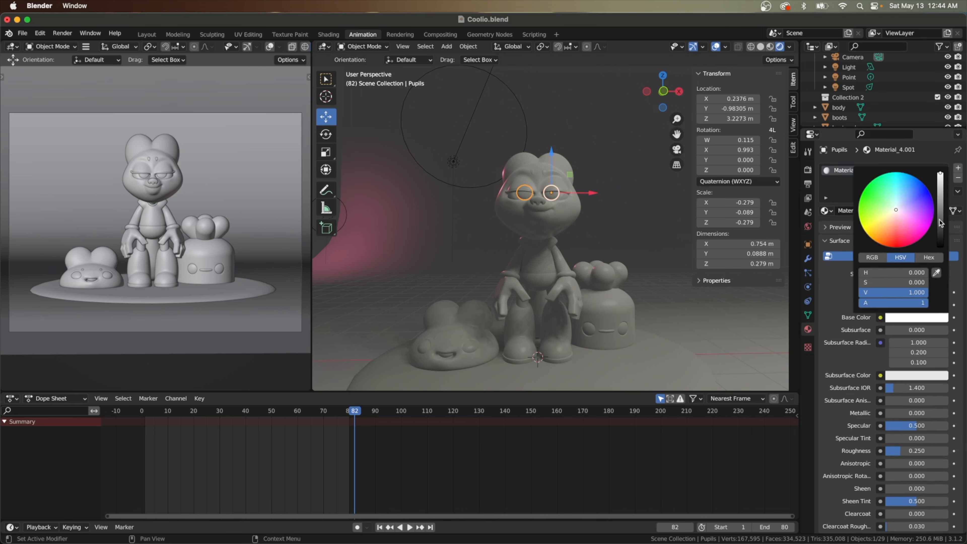
left_click_drag(940, 218, 940, 242)
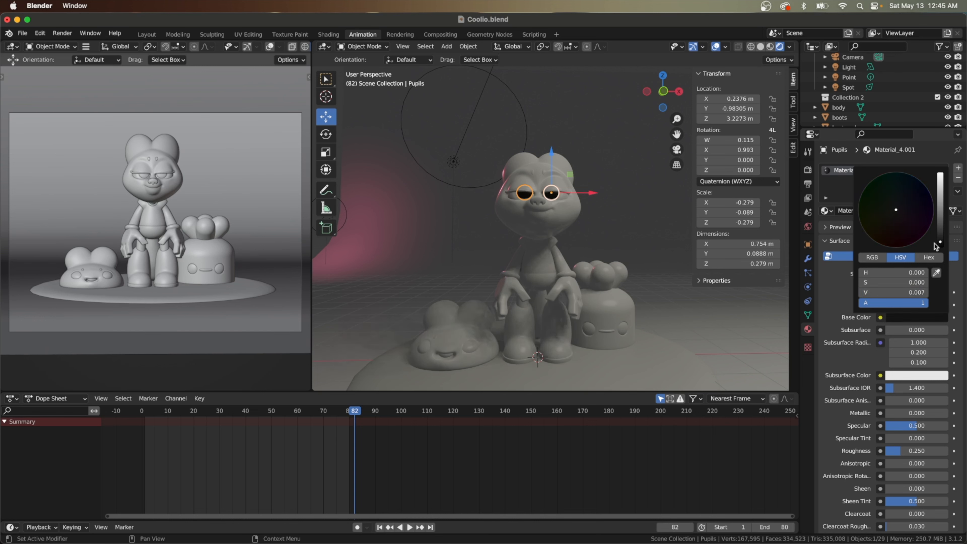
scroll(883, 373, "down", 3)
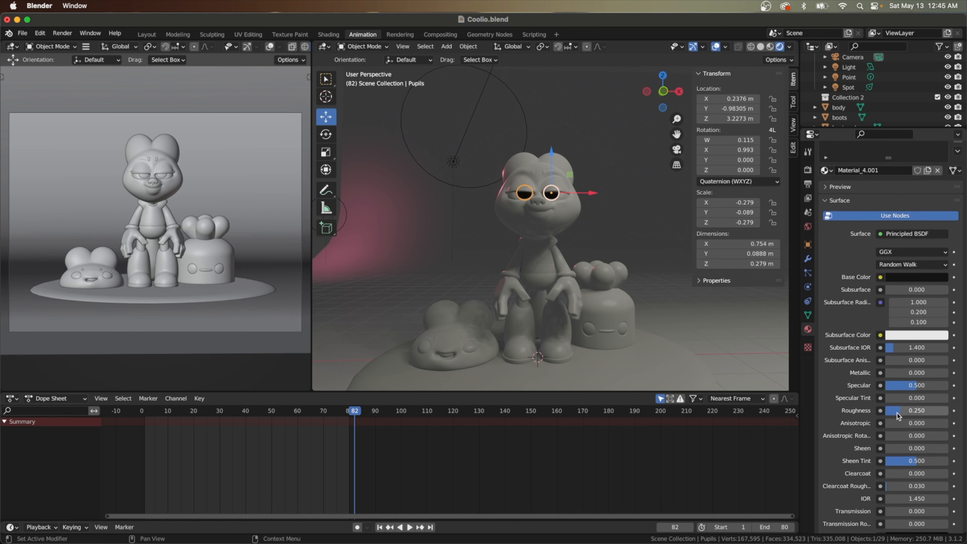
left_click_drag(895, 416, 887, 414)
middle_click_drag(776, 381, 728, 385)
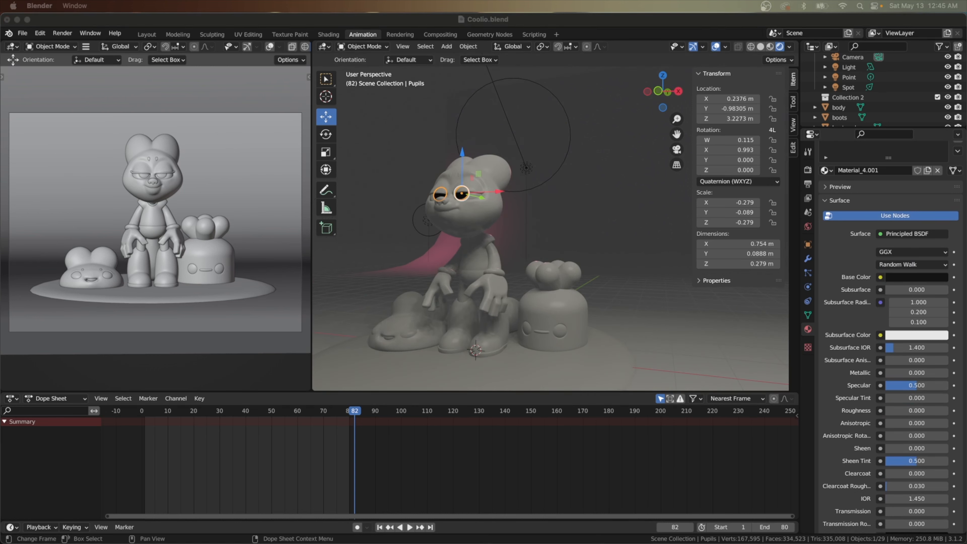
middle_click_drag(503, 381, 510, 335)
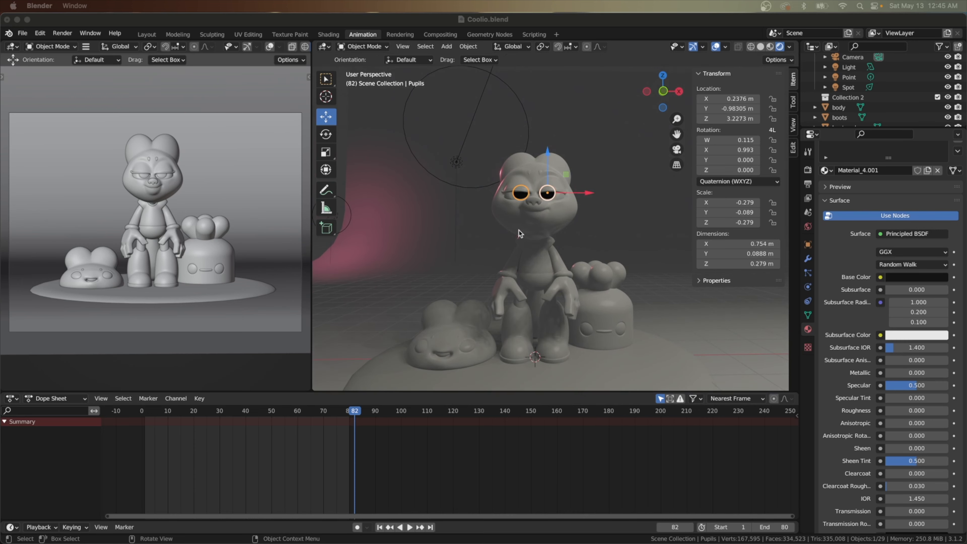
- Set the roughness of the tall character's eye material to about 0.222
left_click(508, 195)
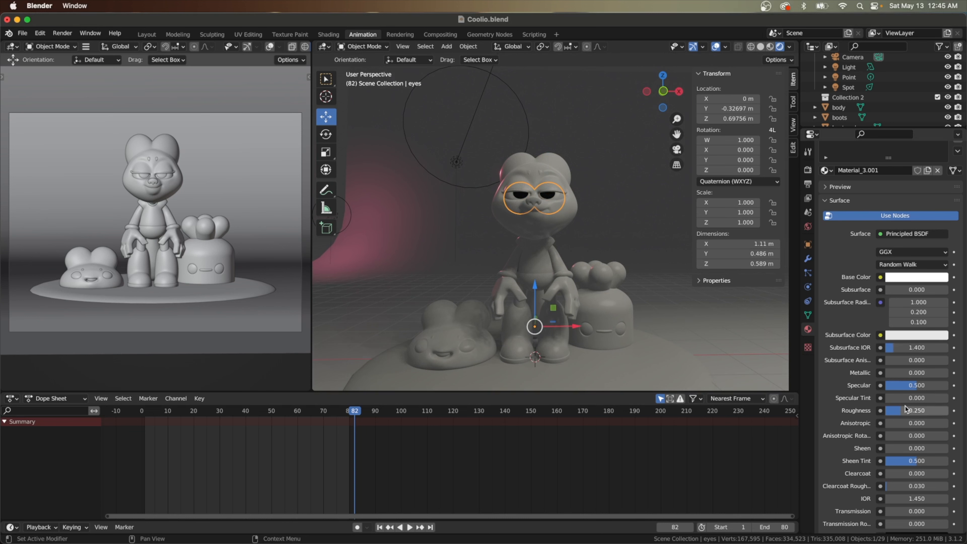
left_click_drag(899, 413, 886, 414)
left_click_drag(888, 413, 900, 414)
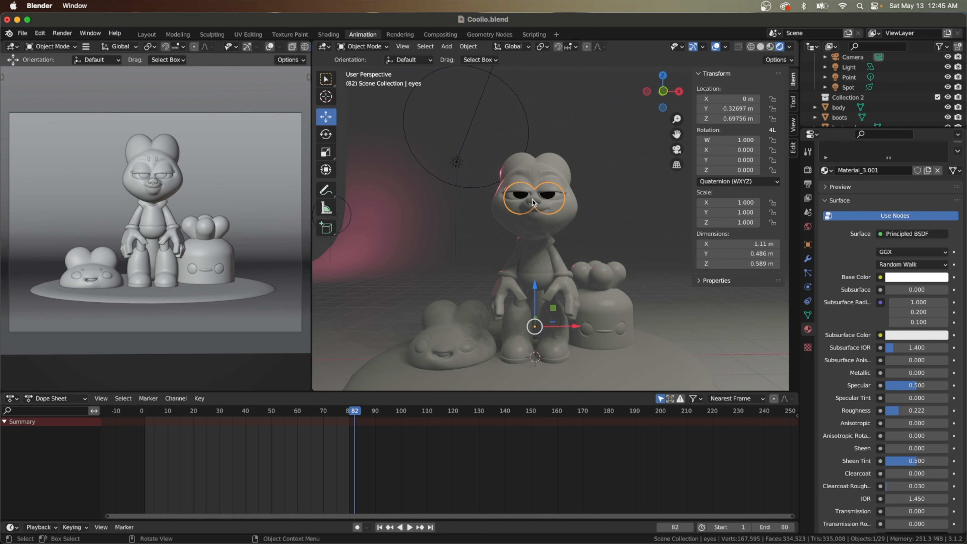
- Color the tall character's body material light blue and set its roughness to about 0.512
scroll(532, 203, "left", 3)
scroll(532, 203, "right", 3)
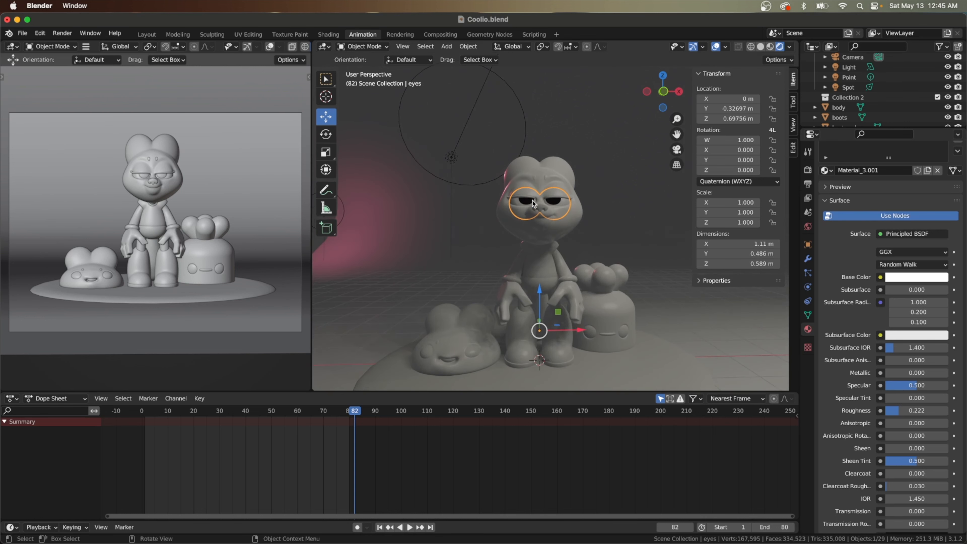
left_click(541, 183)
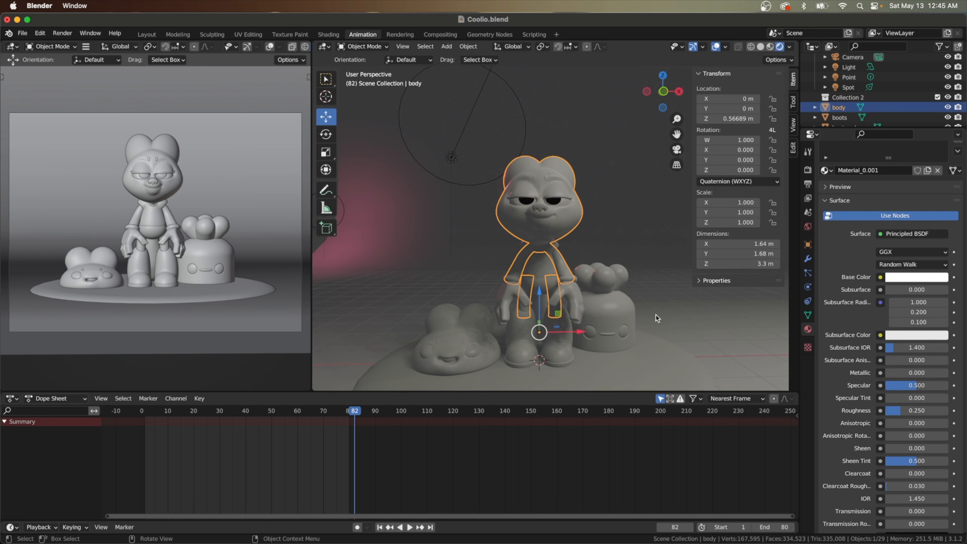
scroll(596, 321, "left", 5)
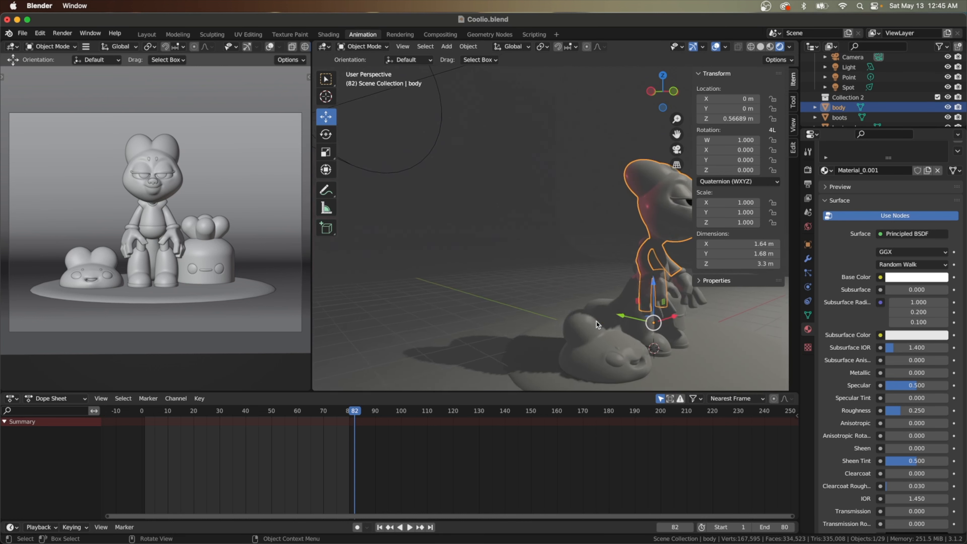
scroll(596, 321, "right", 4)
scroll(596, 321, "right", 5)
scroll(596, 322, "left", 7)
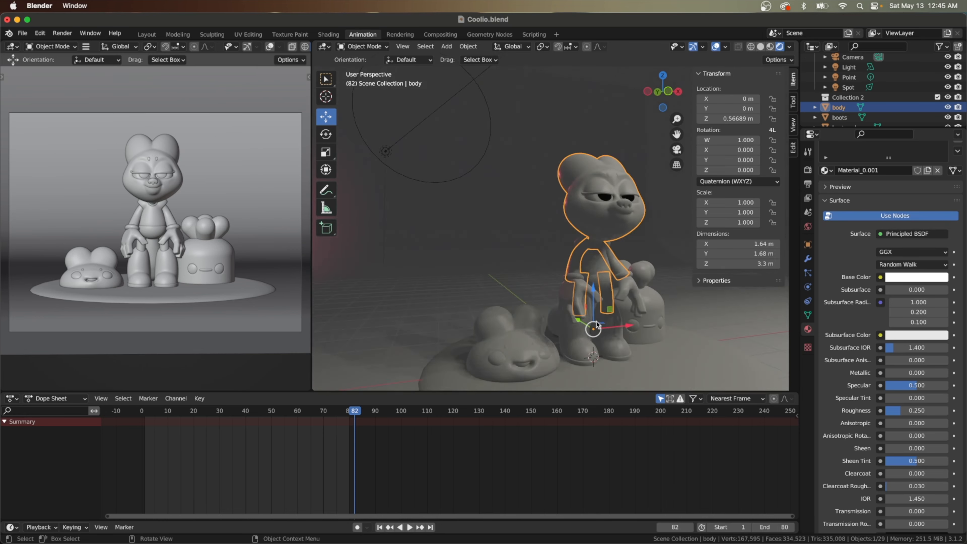
scroll(596, 321, "right", 3)
scroll(596, 324, "left", 2)
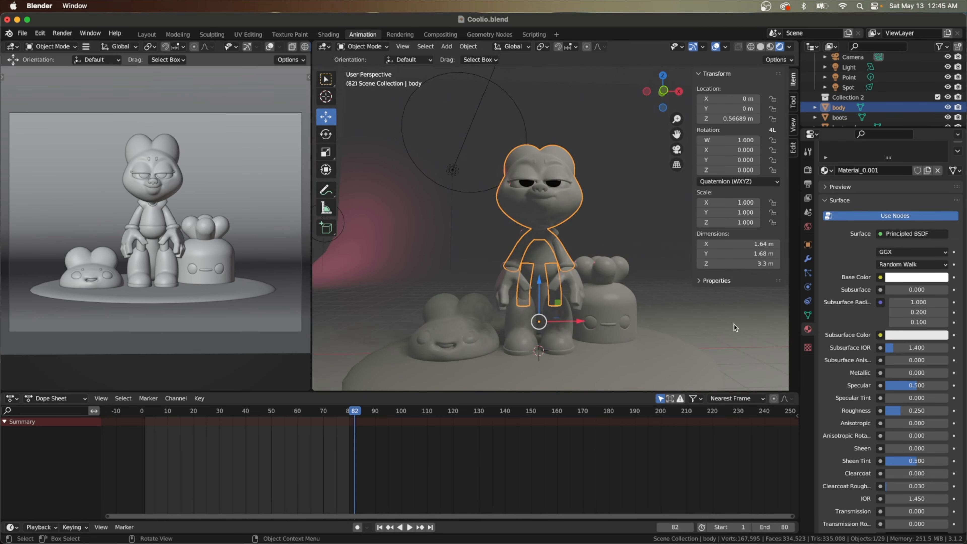
left_click(910, 278)
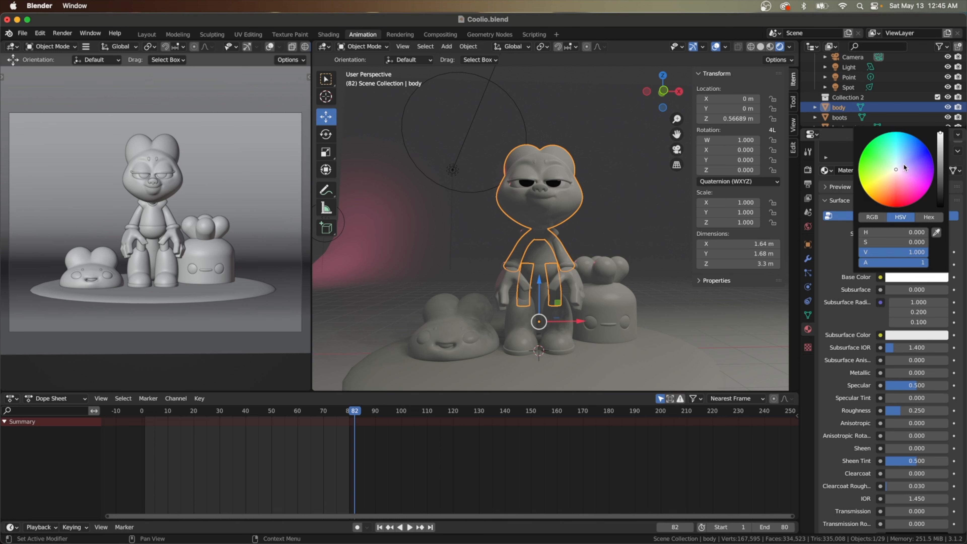
mouse_move(894, 169)
left_mouse_down()
mouse_move(883, 174)
mouse_move(905, 185)
mouse_move(902, 158)
mouse_move(939, 149)
left_mouse_up()
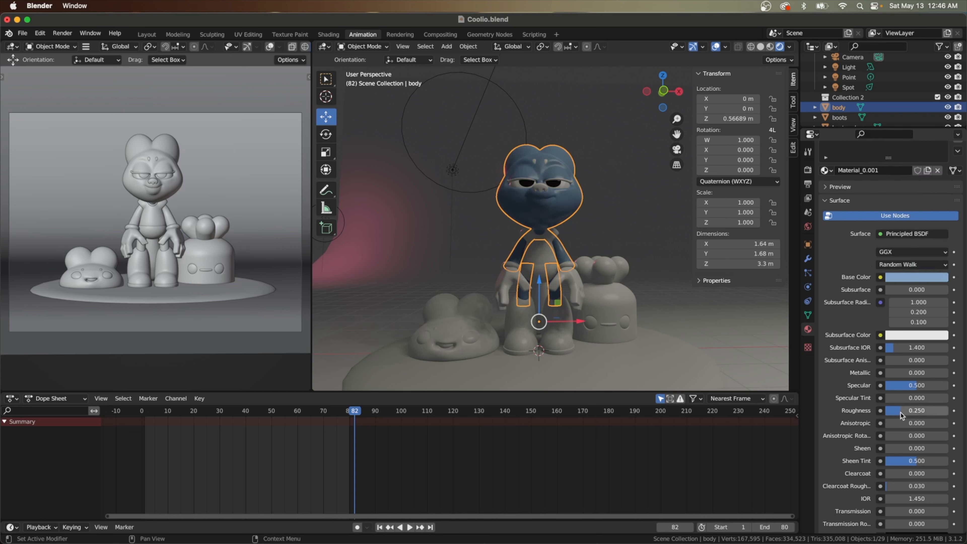
left_click_drag(901, 414, 918, 414)
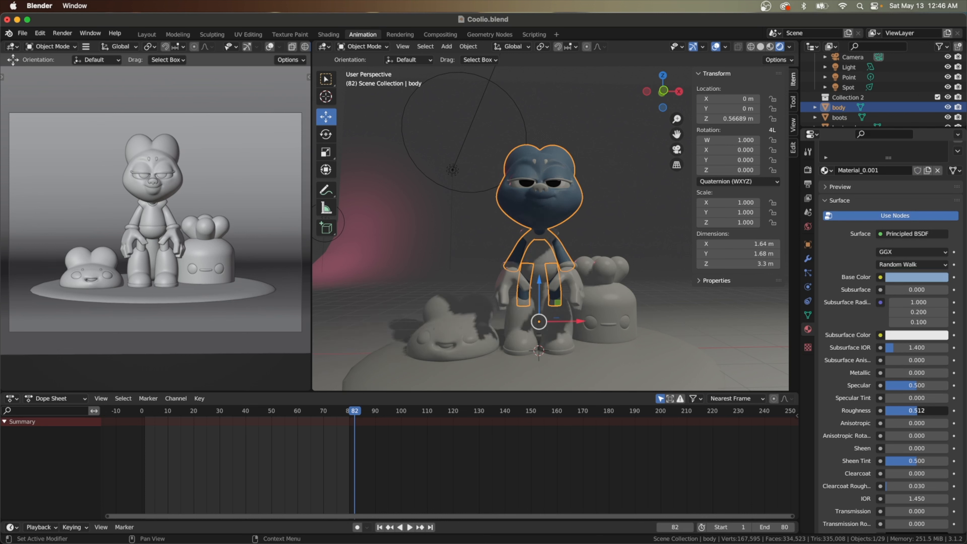